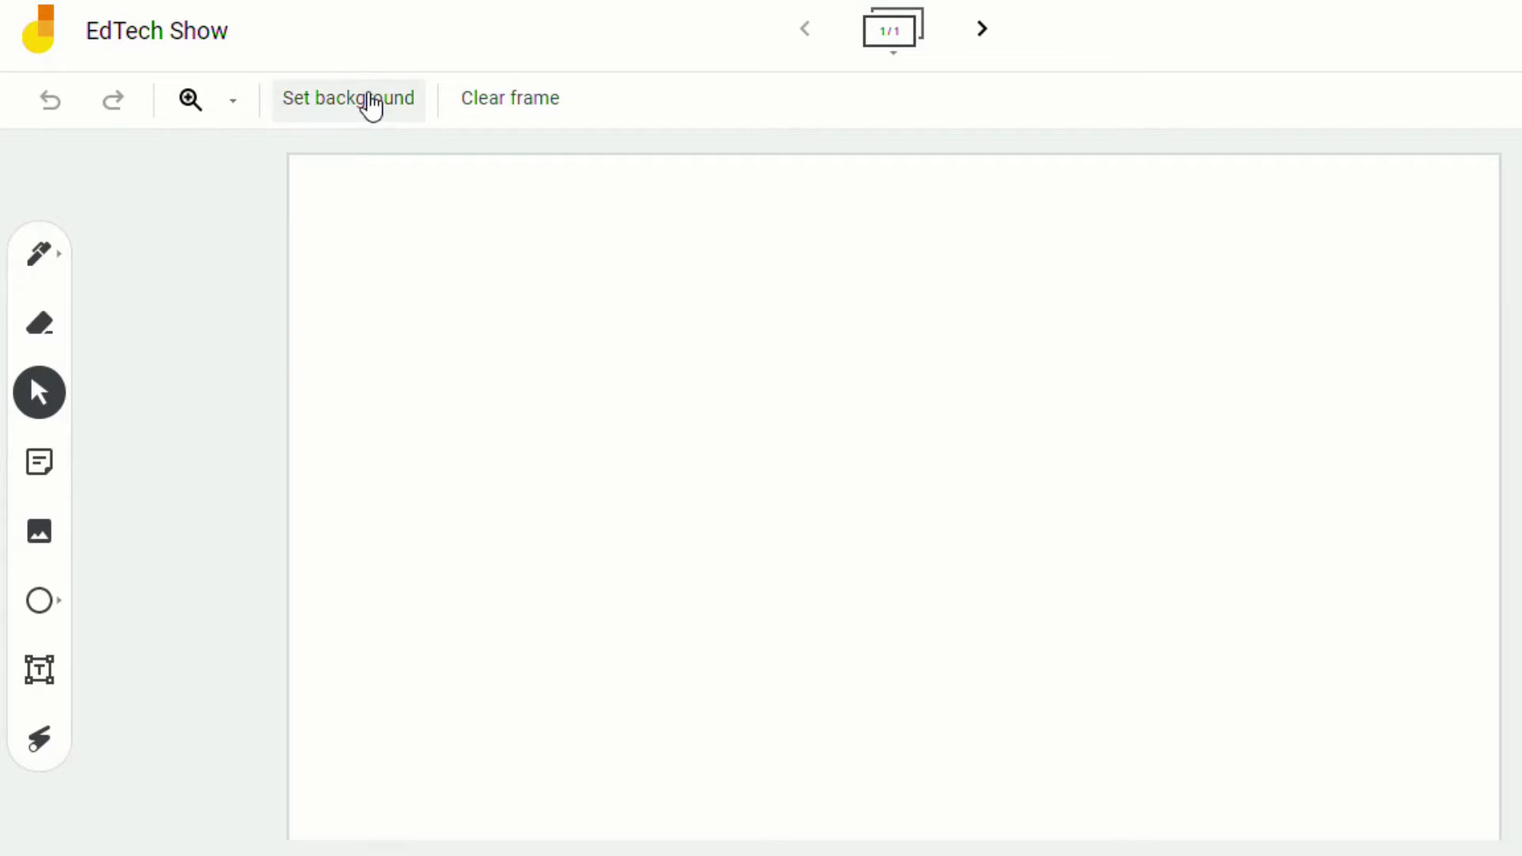
Open the frame's Image background picker, check the Camera, Drive and Photos sources, then return to Google Image Search.
left_click(373, 106)
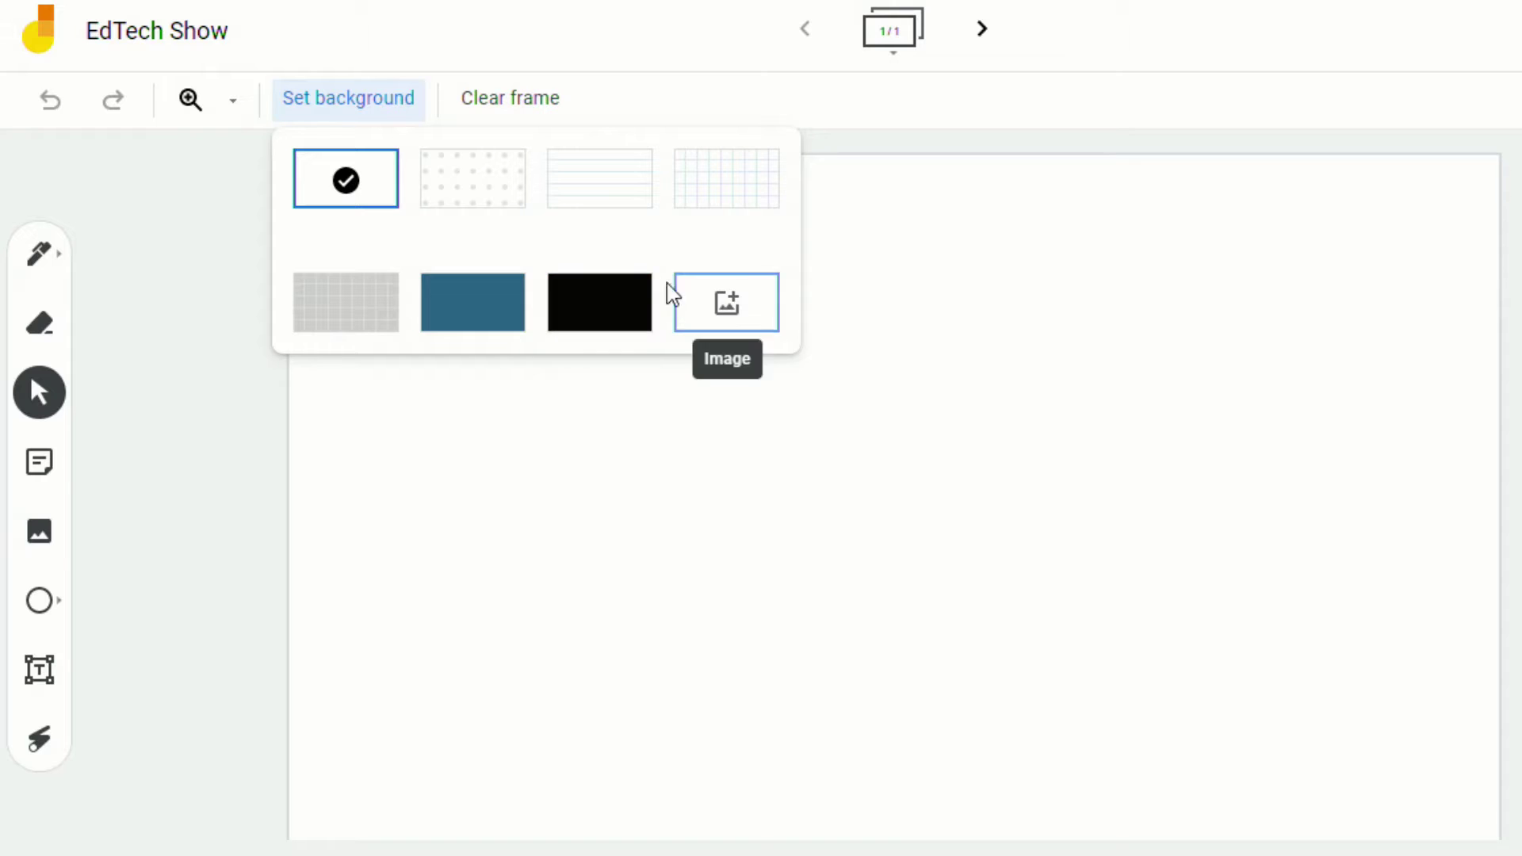
left_click(728, 307)
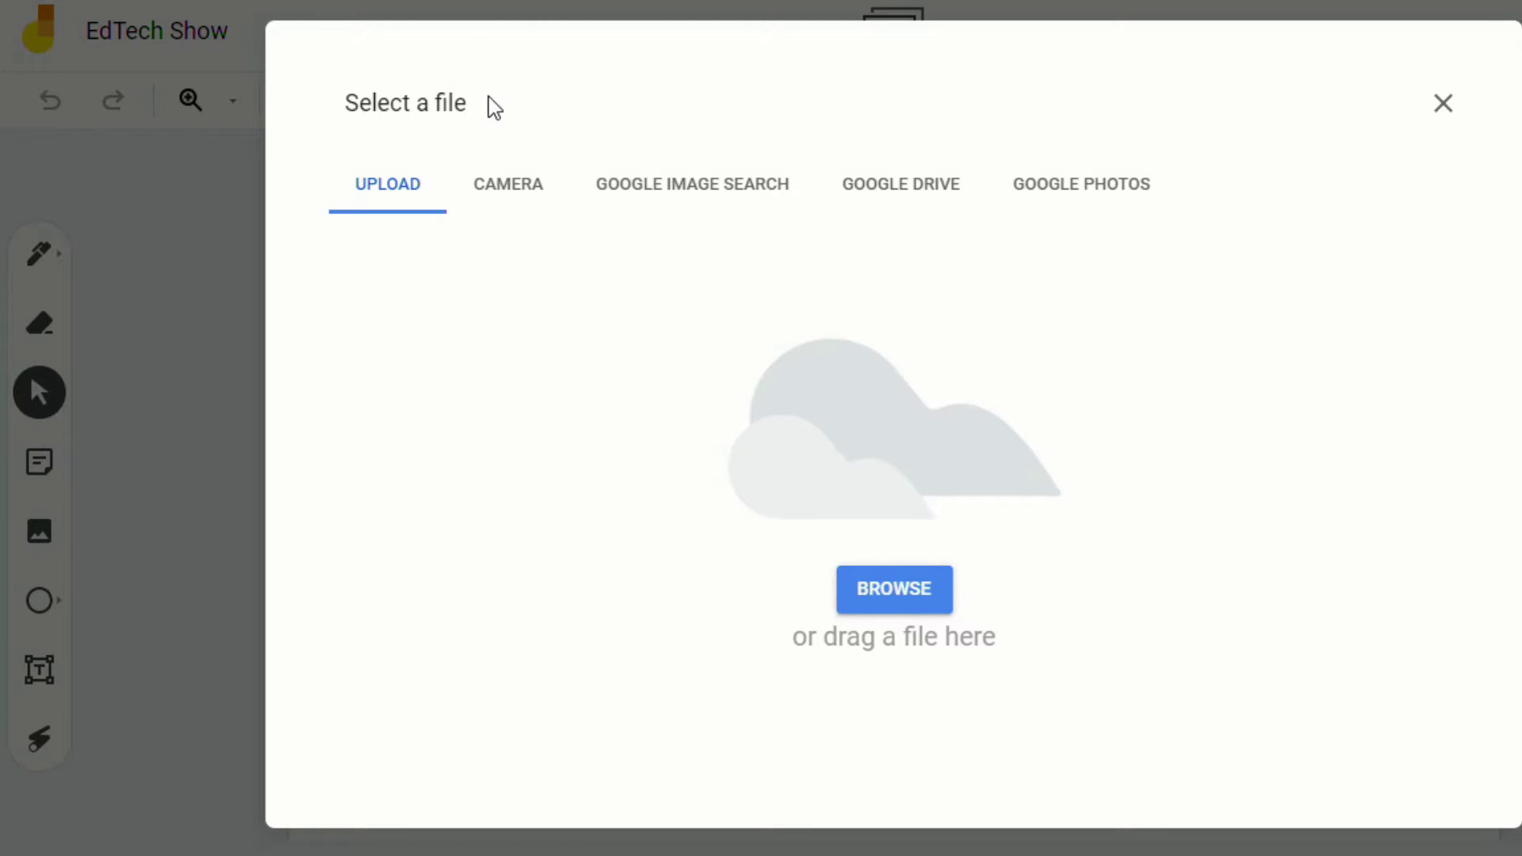
left_click(524, 181)
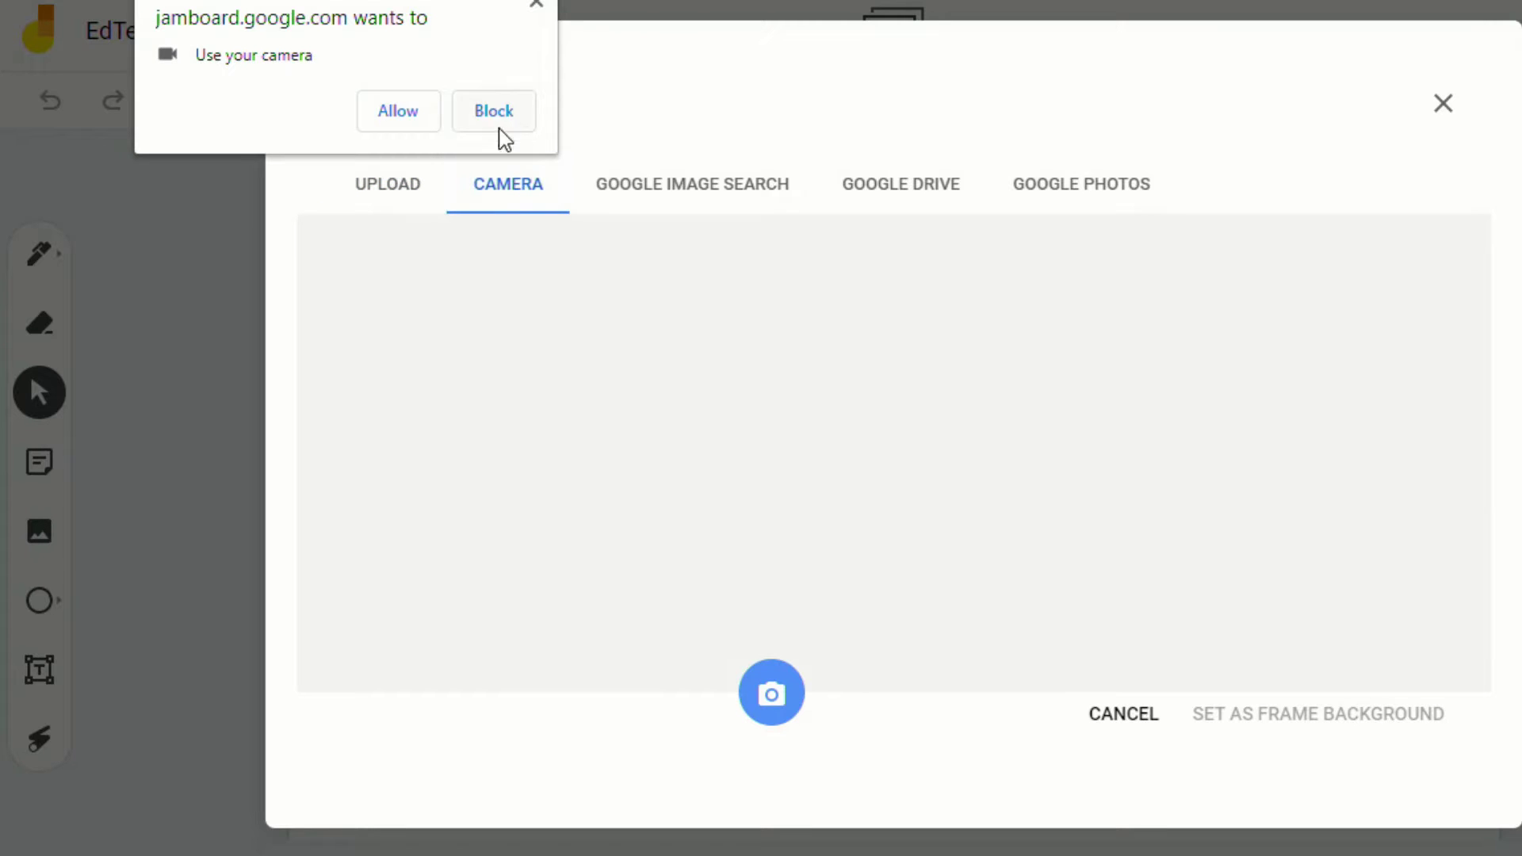
left_click(547, 4)
left_click(713, 190)
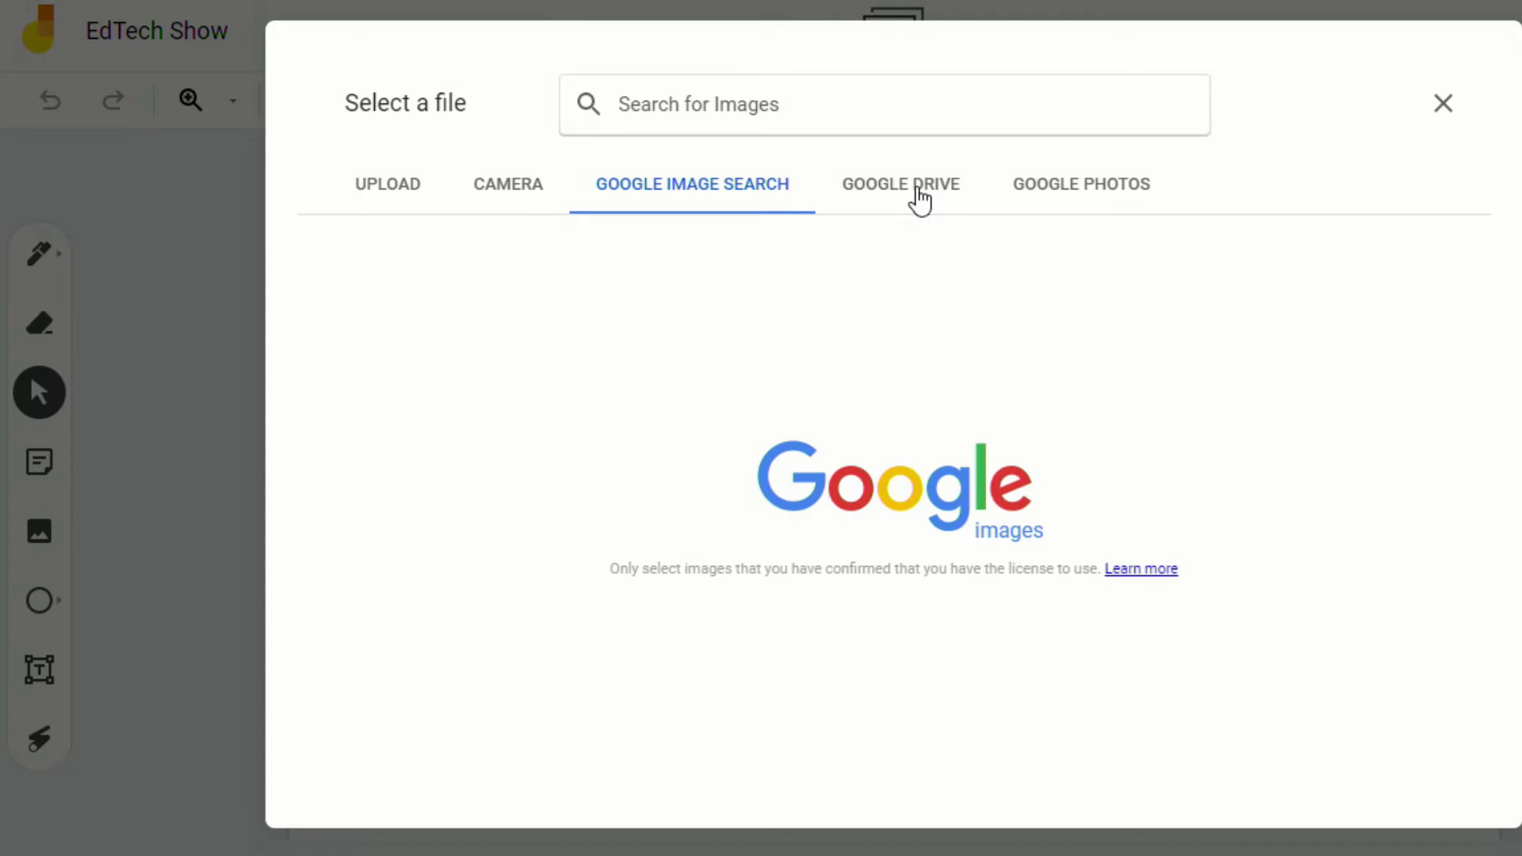
left_click(920, 198)
left_click(1080, 195)
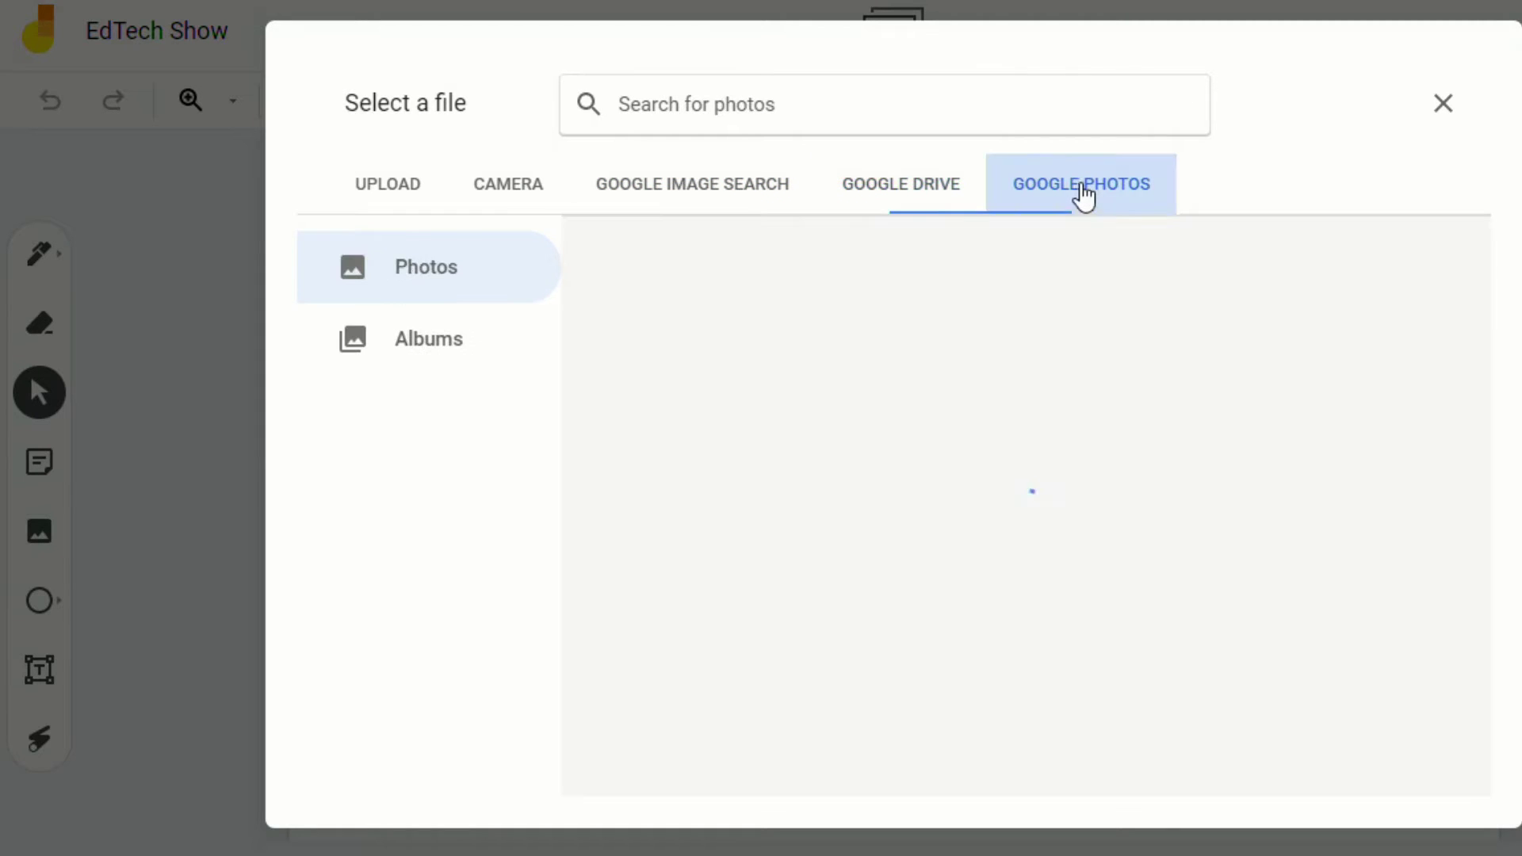
left_click(722, 191)
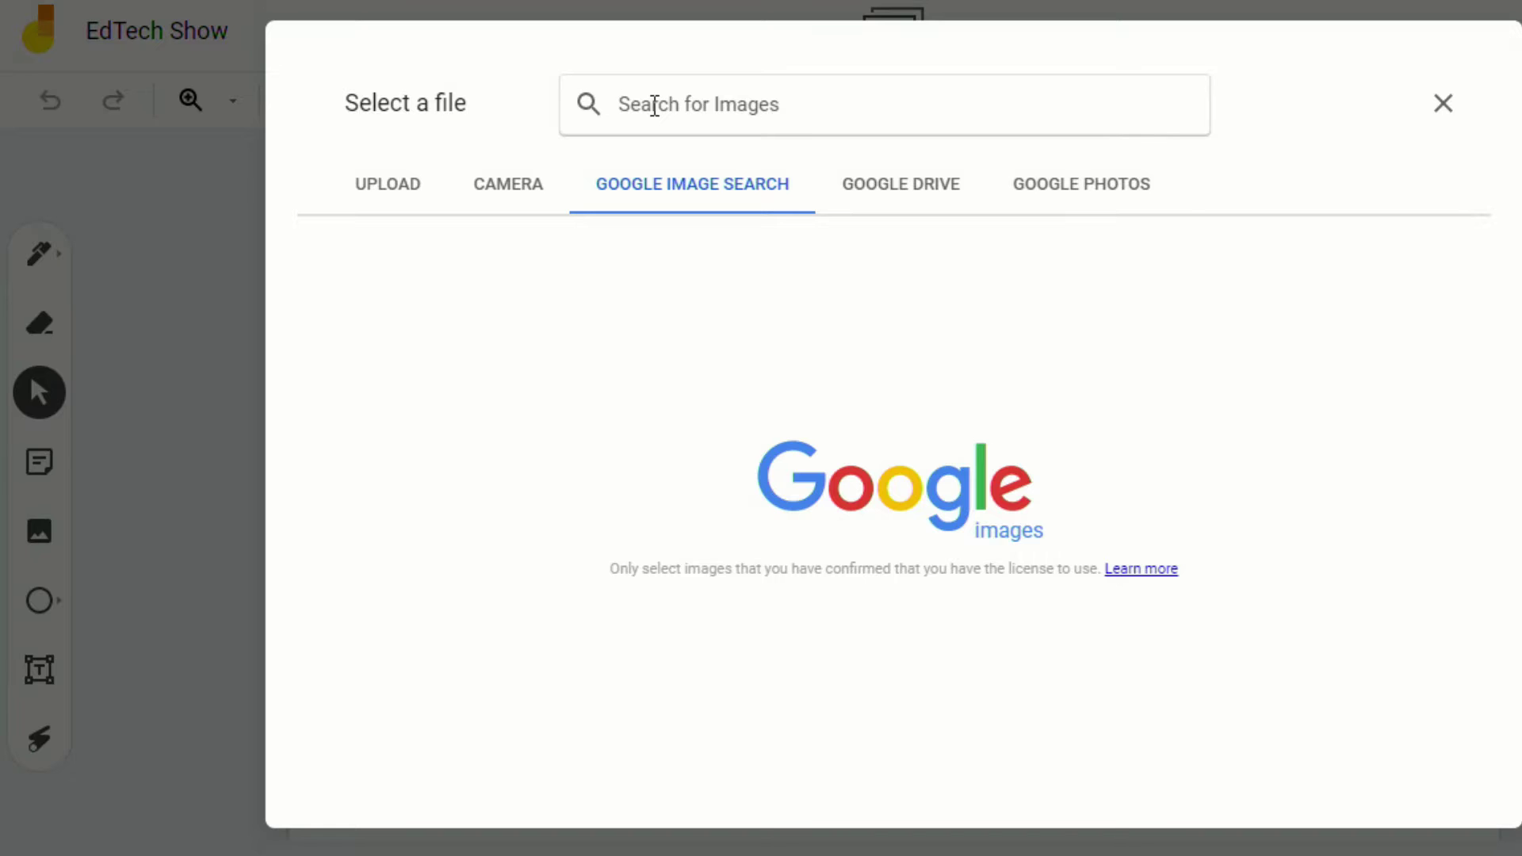
Search images for 'venn diagram template' and set the plain two-circle Venn image as the frame background.
type("venn diagram ")
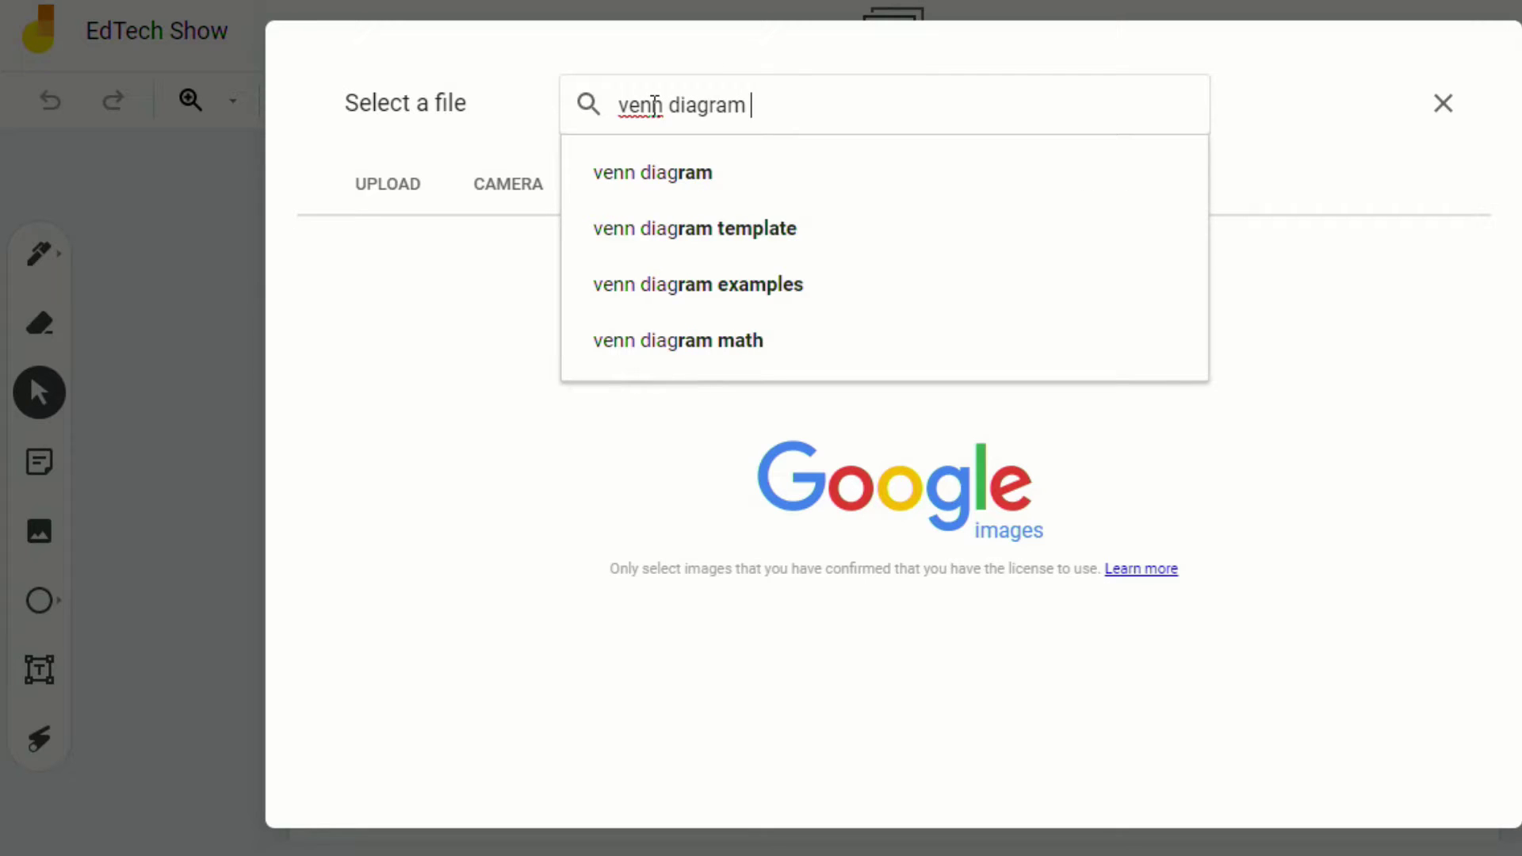
type("template")
key("Return")
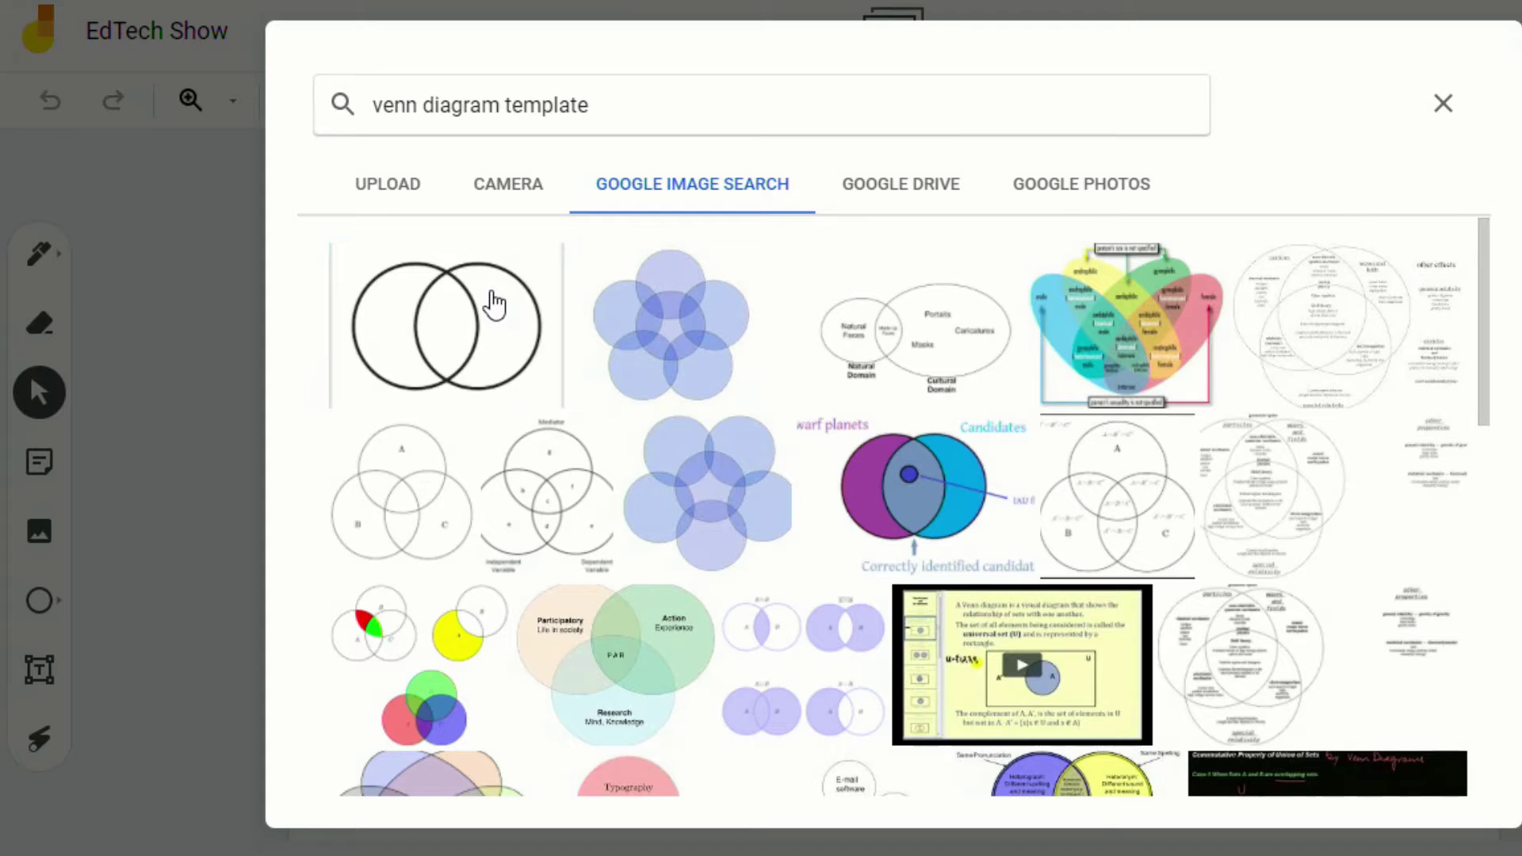
left_click(493, 304)
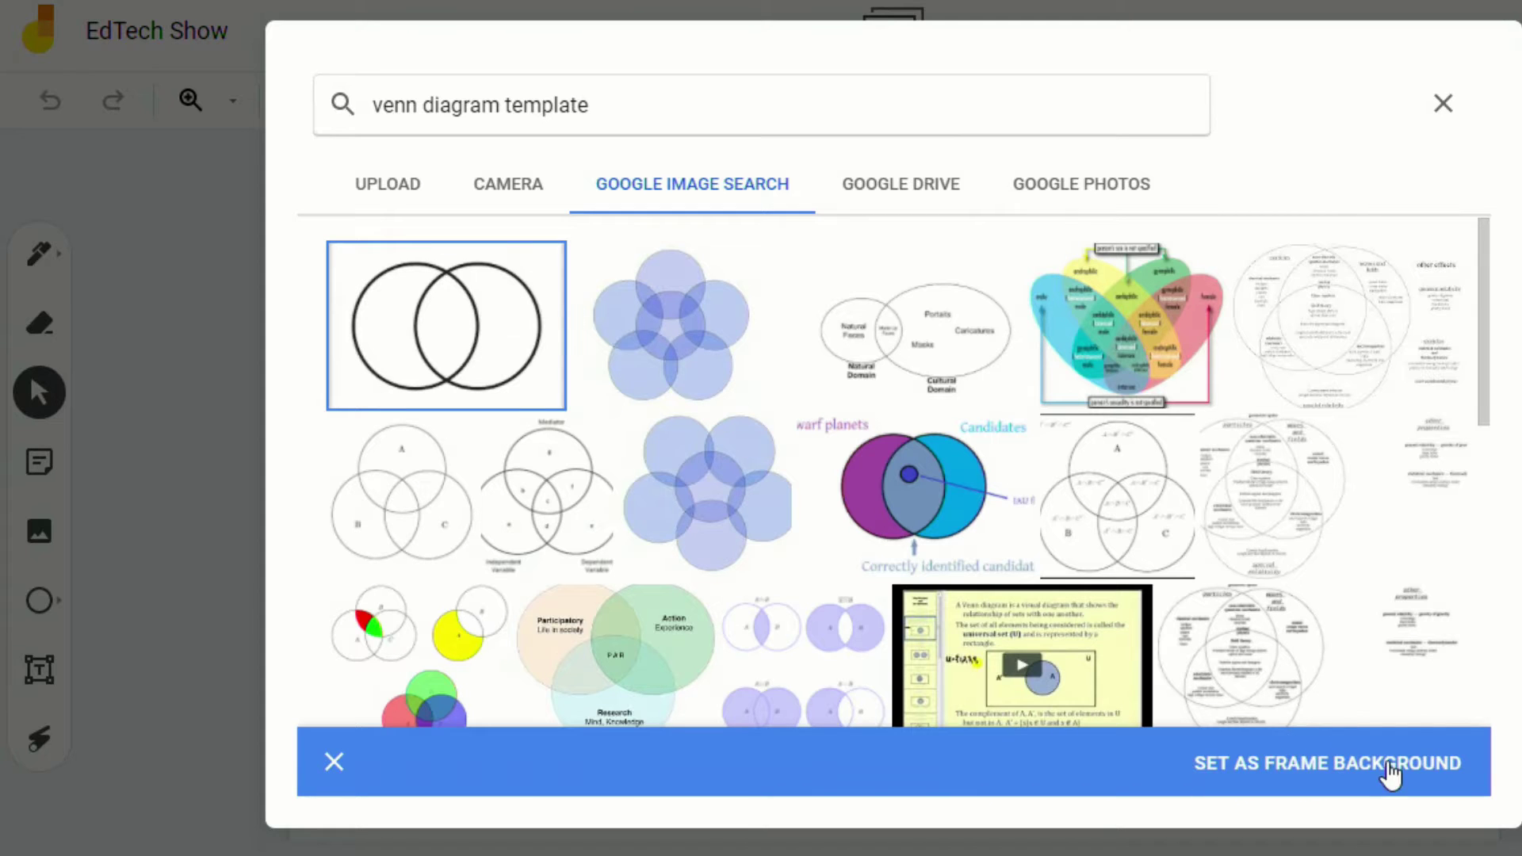
left_click(1395, 773)
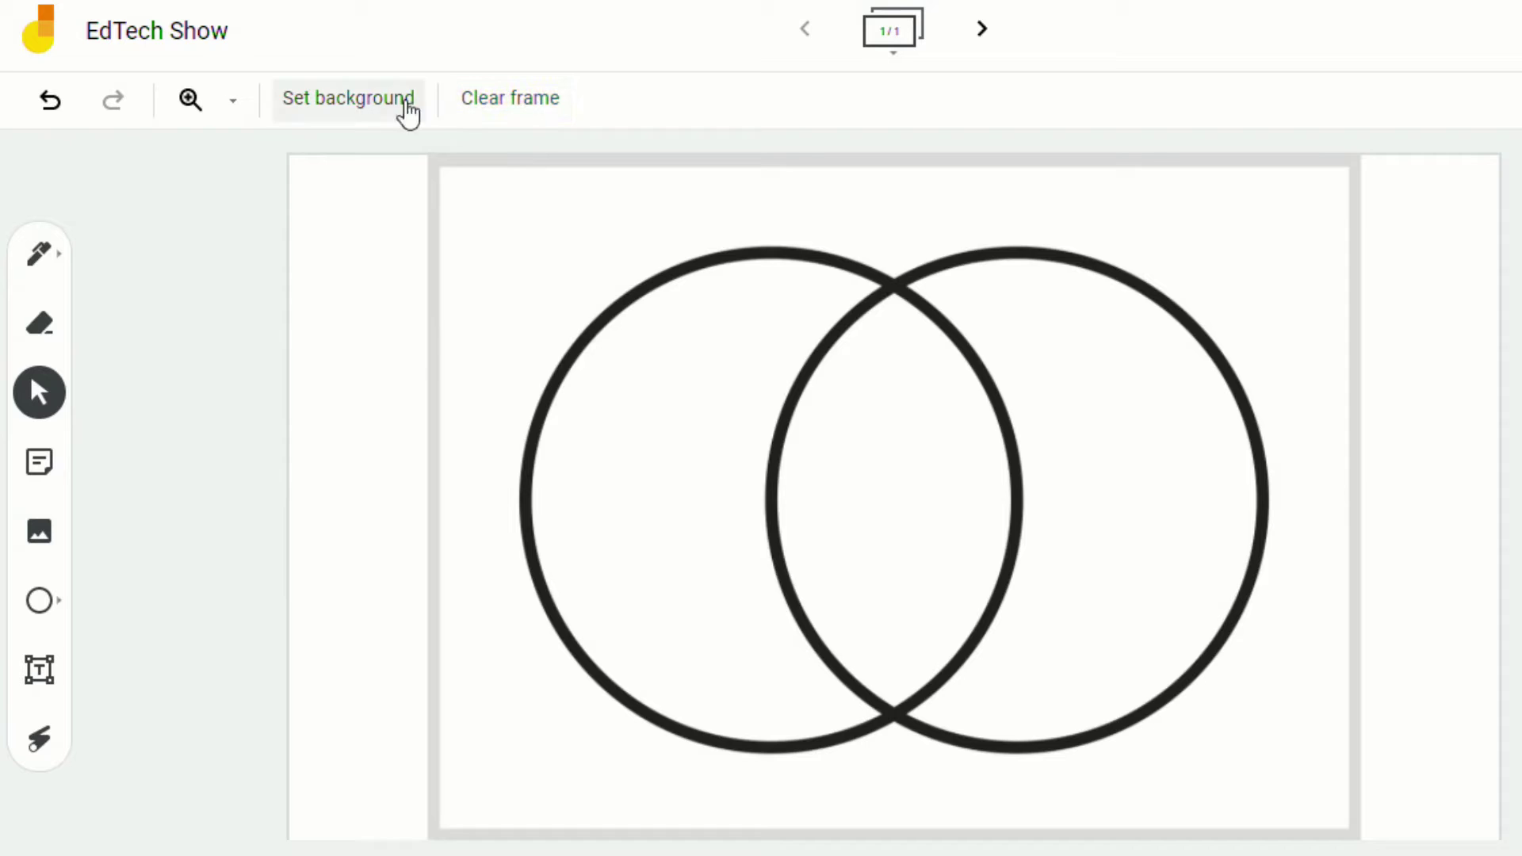
Replace the search with 'blank map' and set the blue and white world map as the frame background.
left_click(377, 106)
left_click(705, 297)
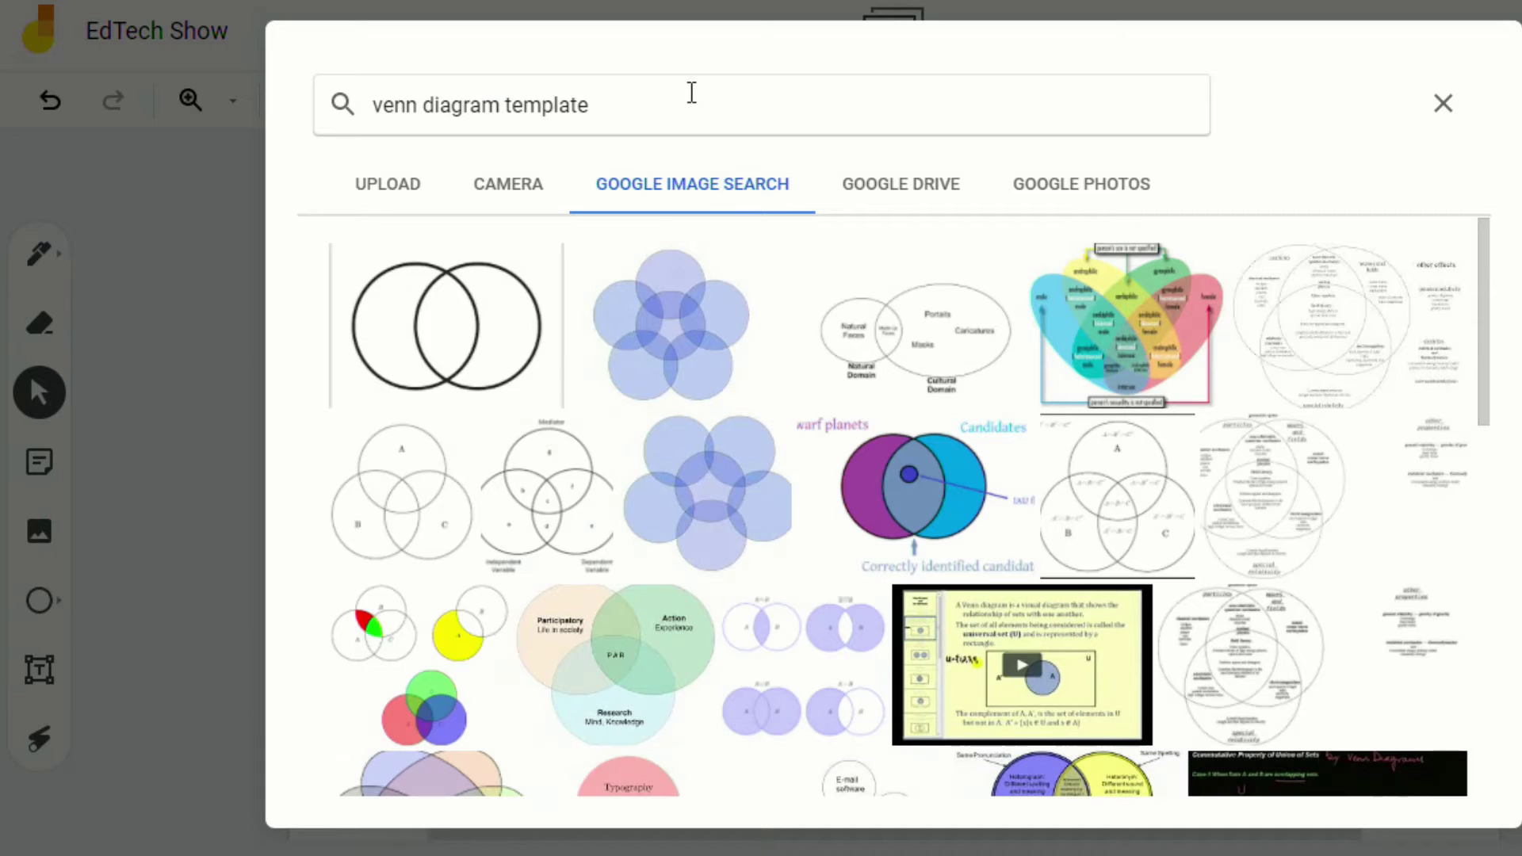
left_click(683, 96)
key("ctrl+a")
type("blank map")
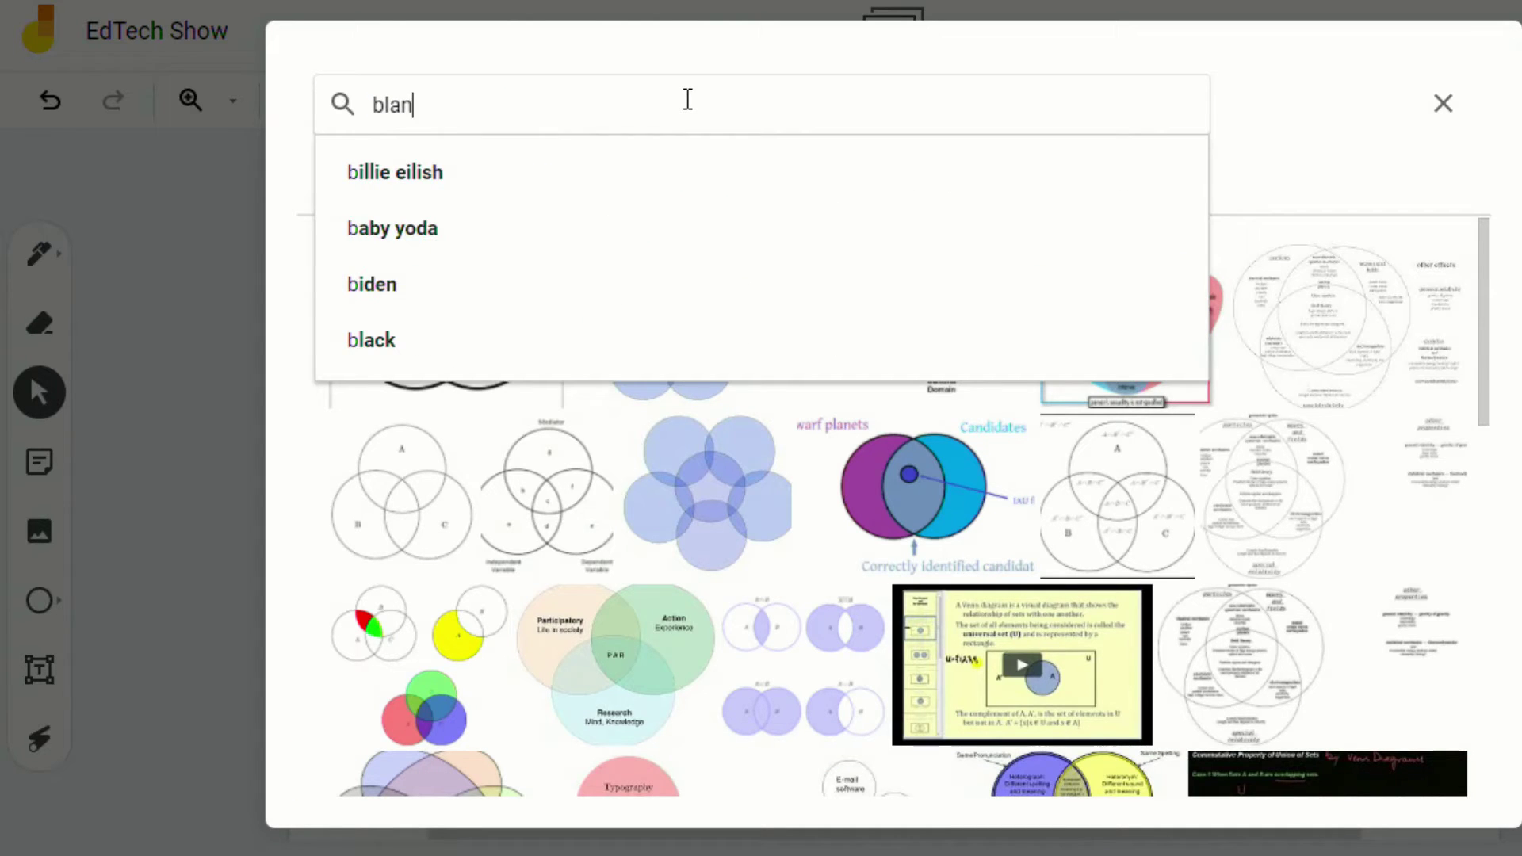
key("Return")
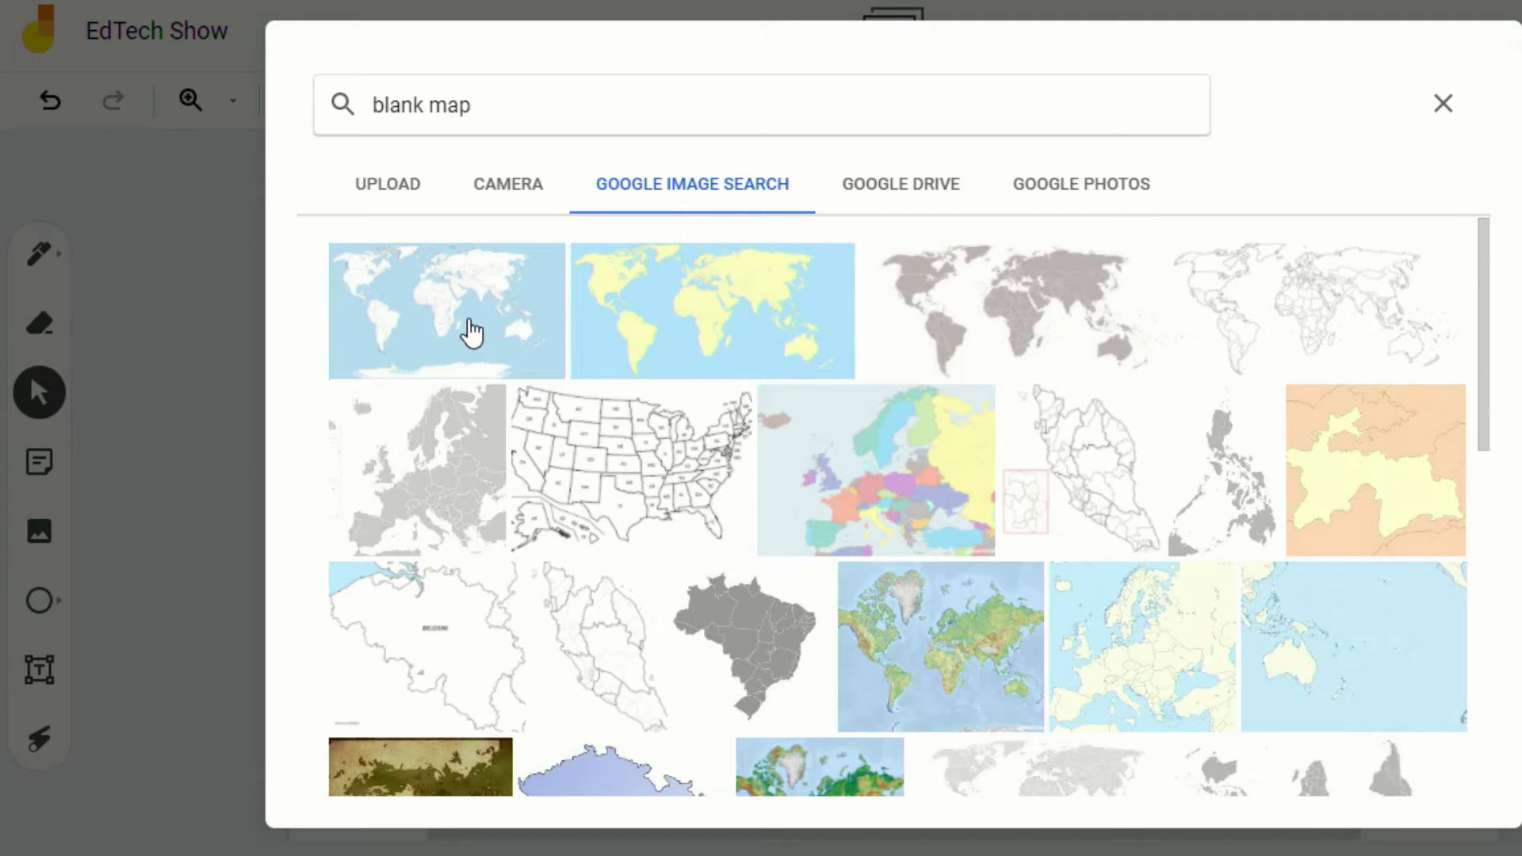
left_click(473, 333)
left_click(1425, 770)
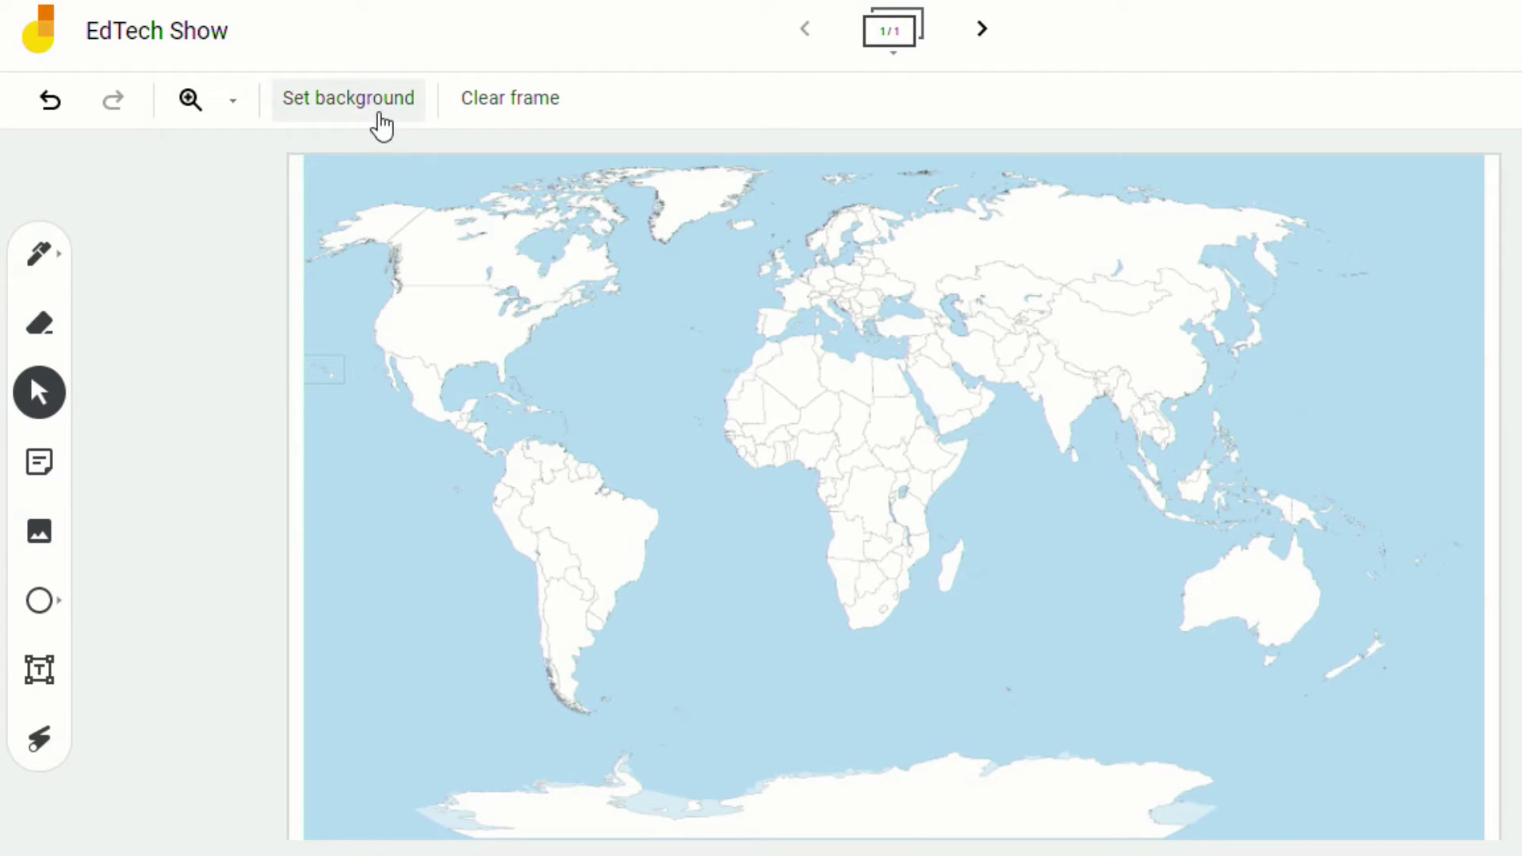
left_click(386, 119)
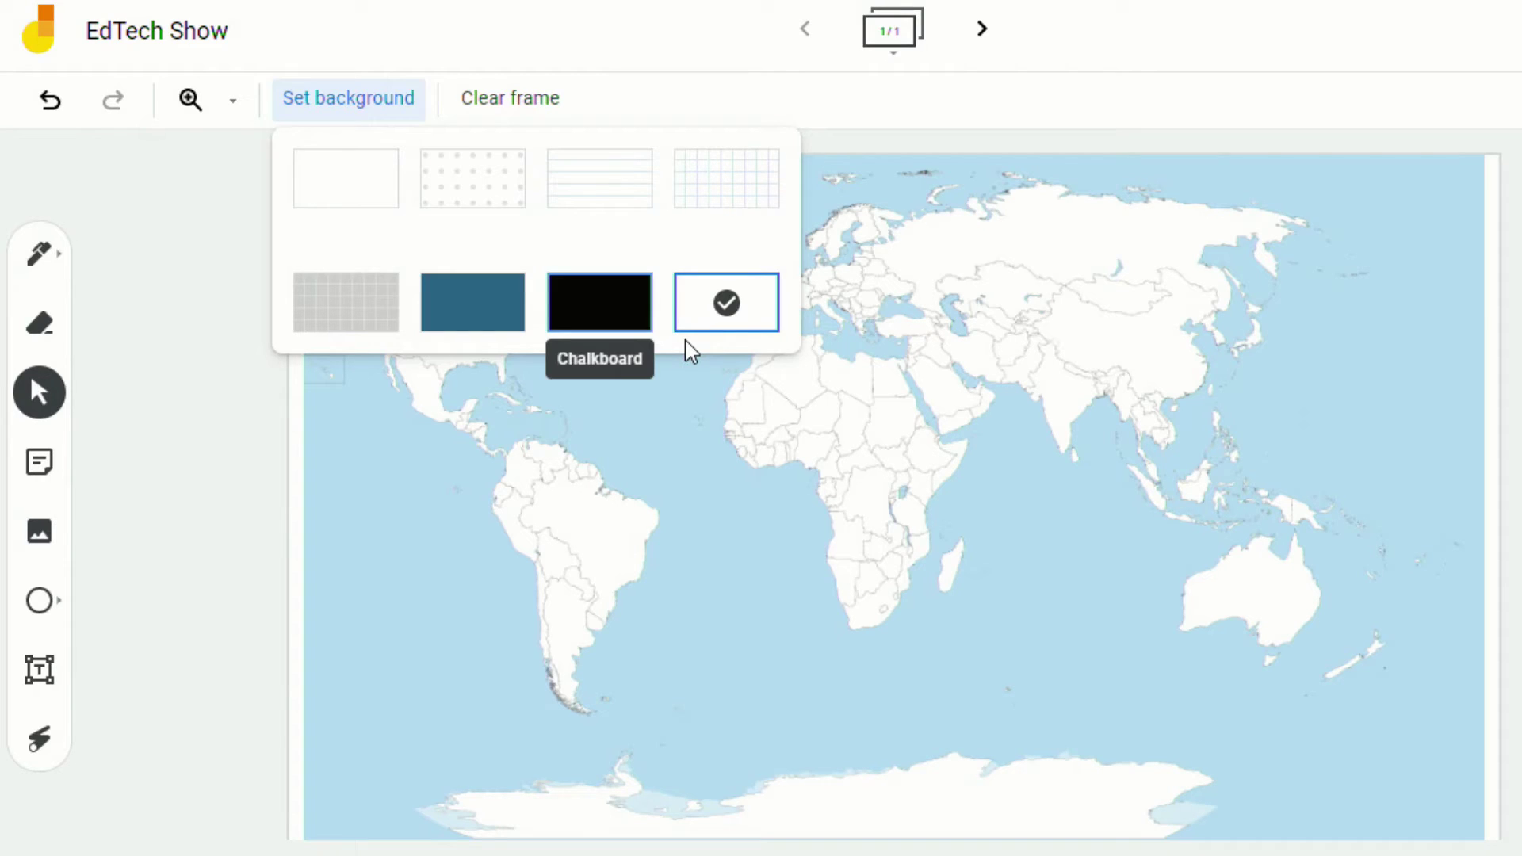
left_click(734, 384)
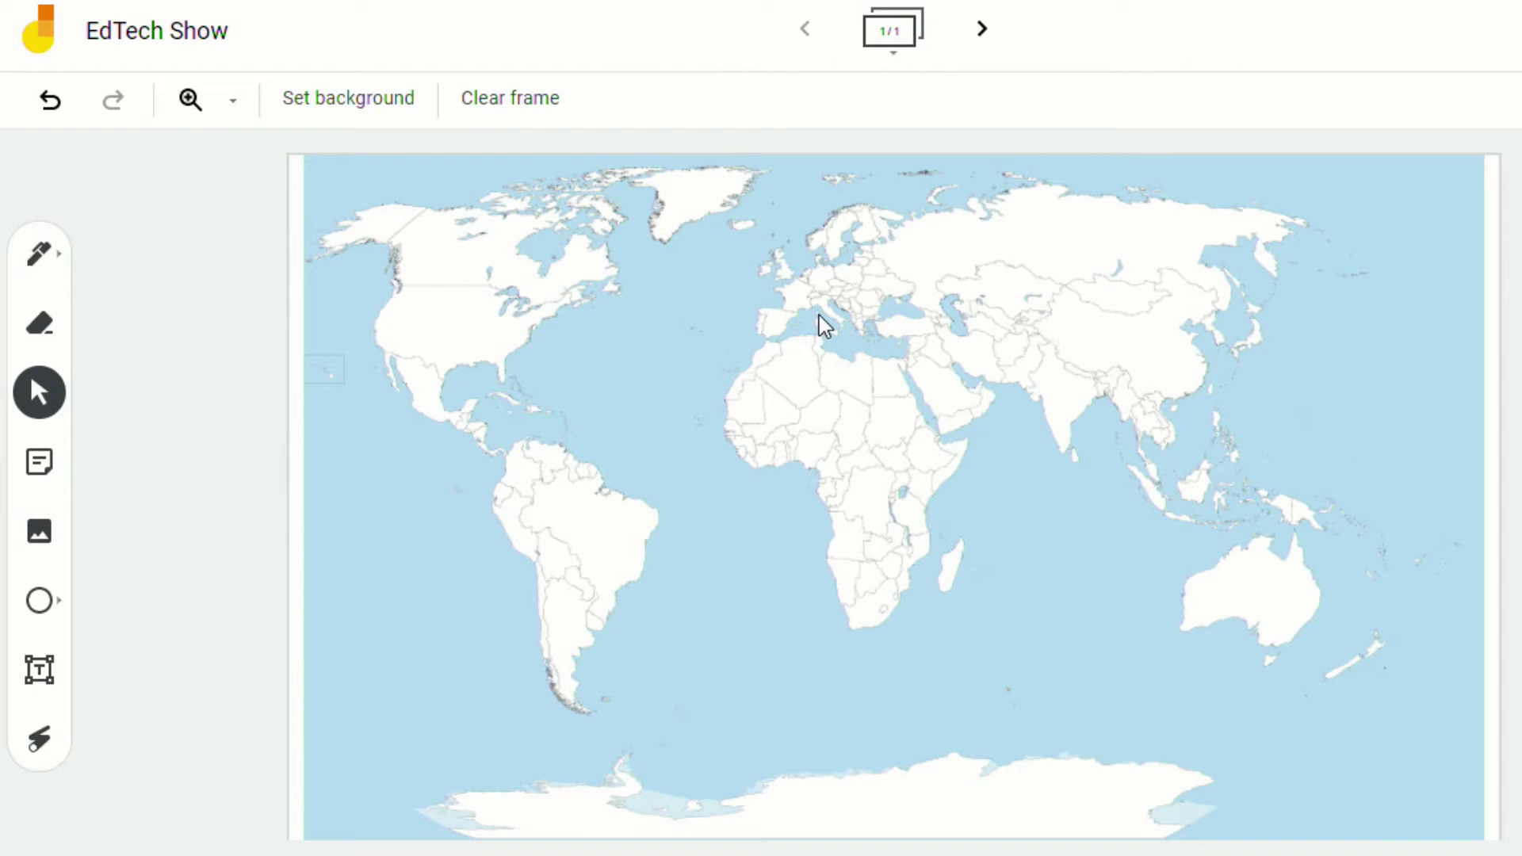
Add a 'North America' sticky note and position it over western North America on the map.
key("ctrl+shift+f")
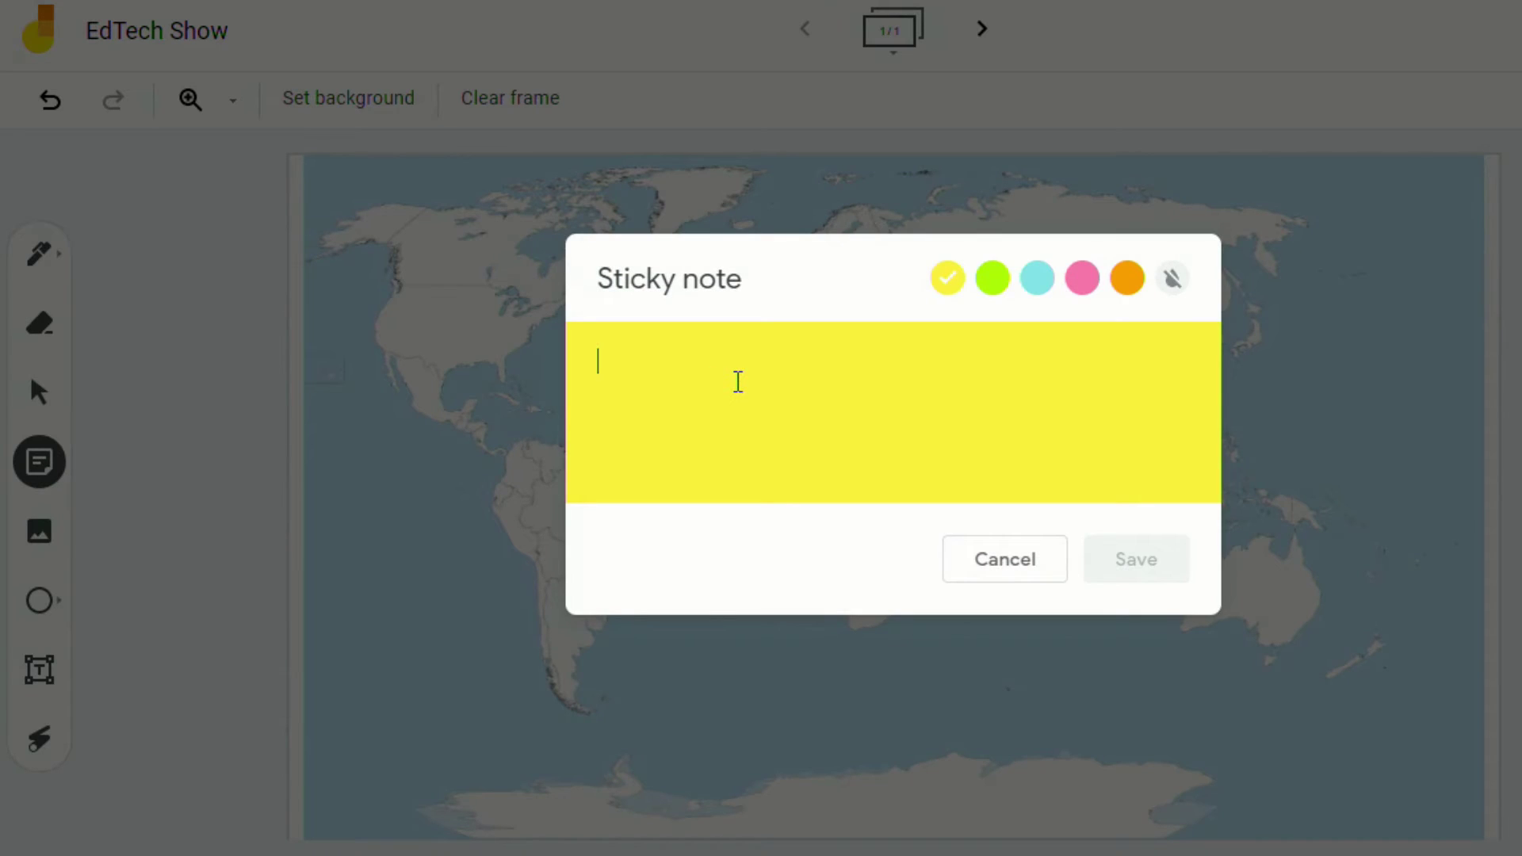
type("North America")
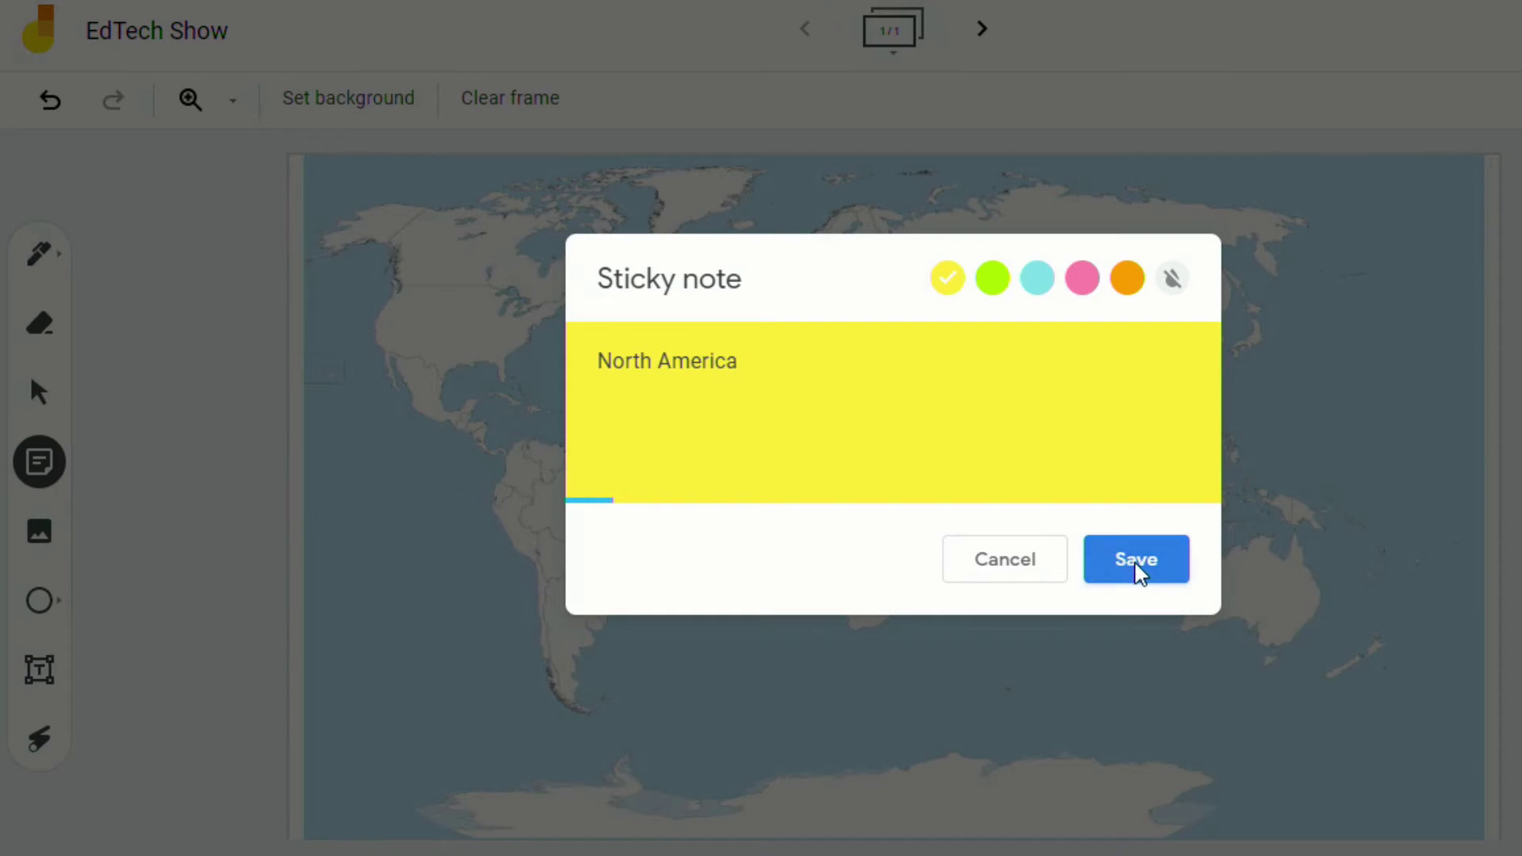
left_click(1138, 566)
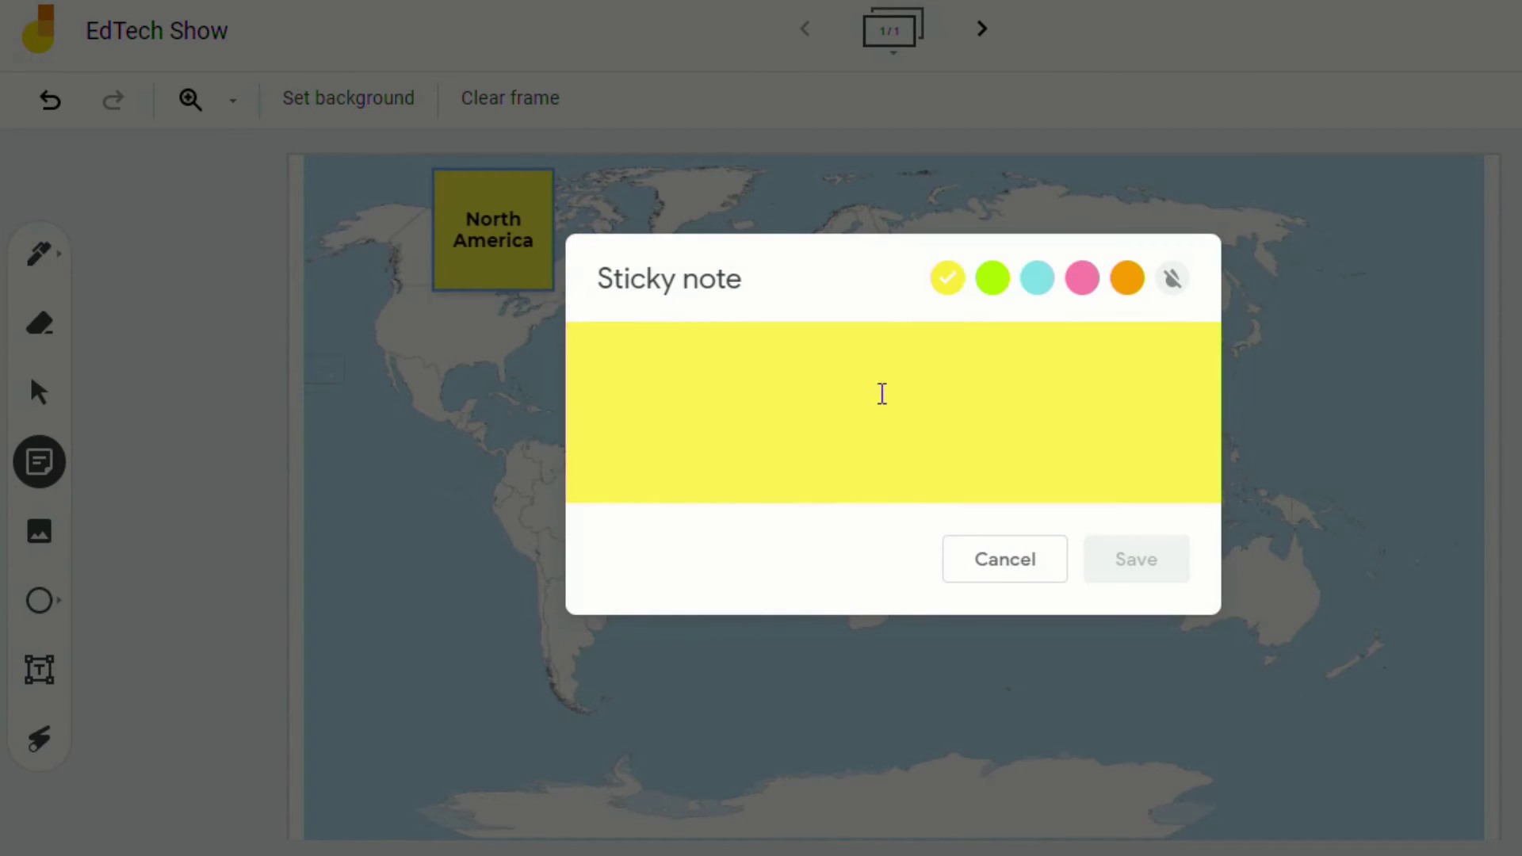
left_click(1019, 547)
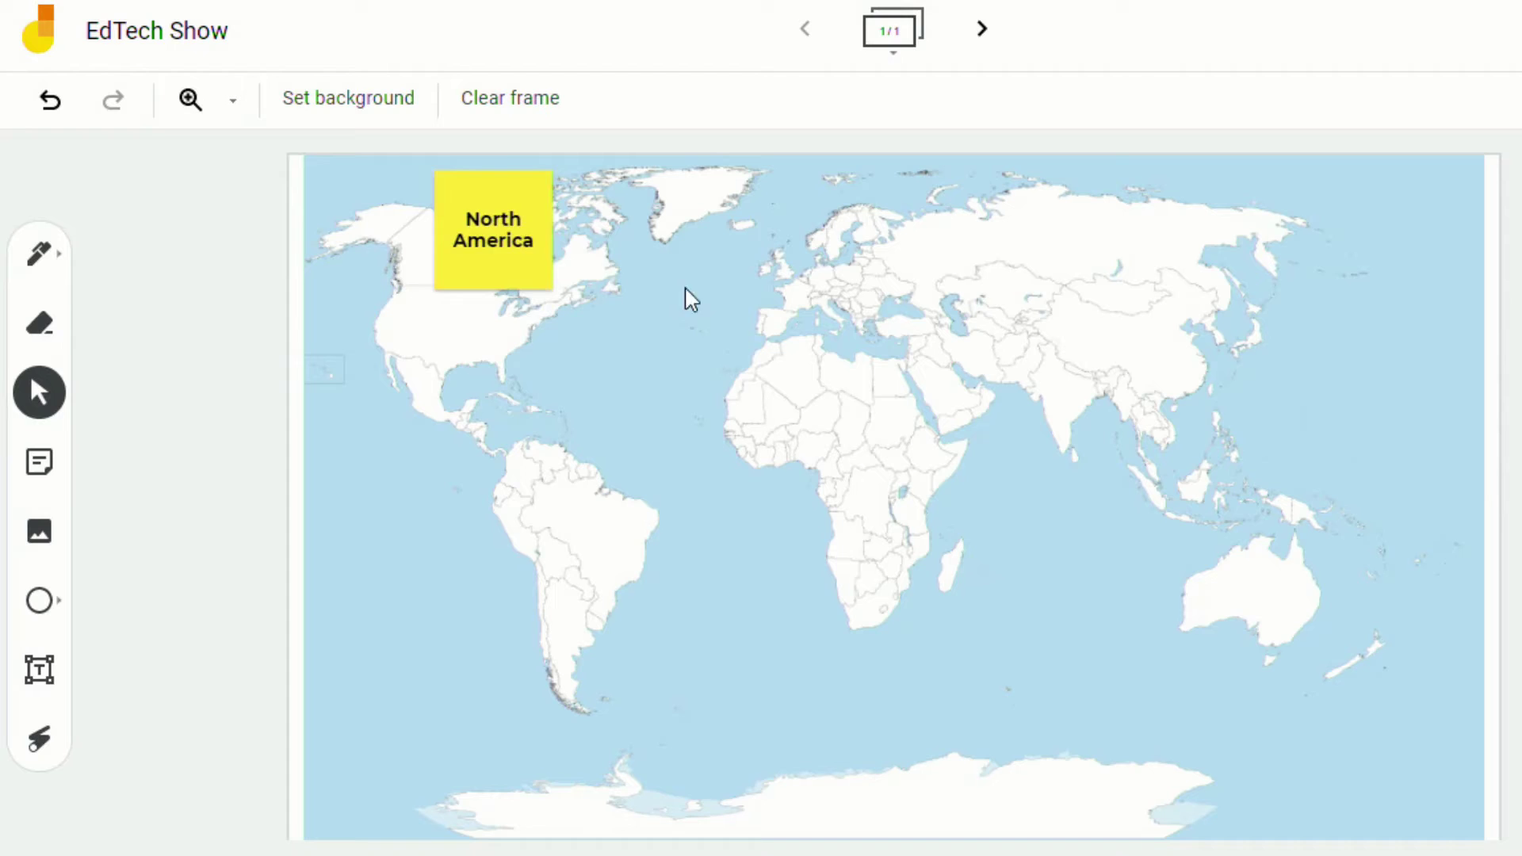
left_click_drag(526, 241, 466, 322)
left_click(591, 377)
left_click(495, 349)
left_click(635, 421)
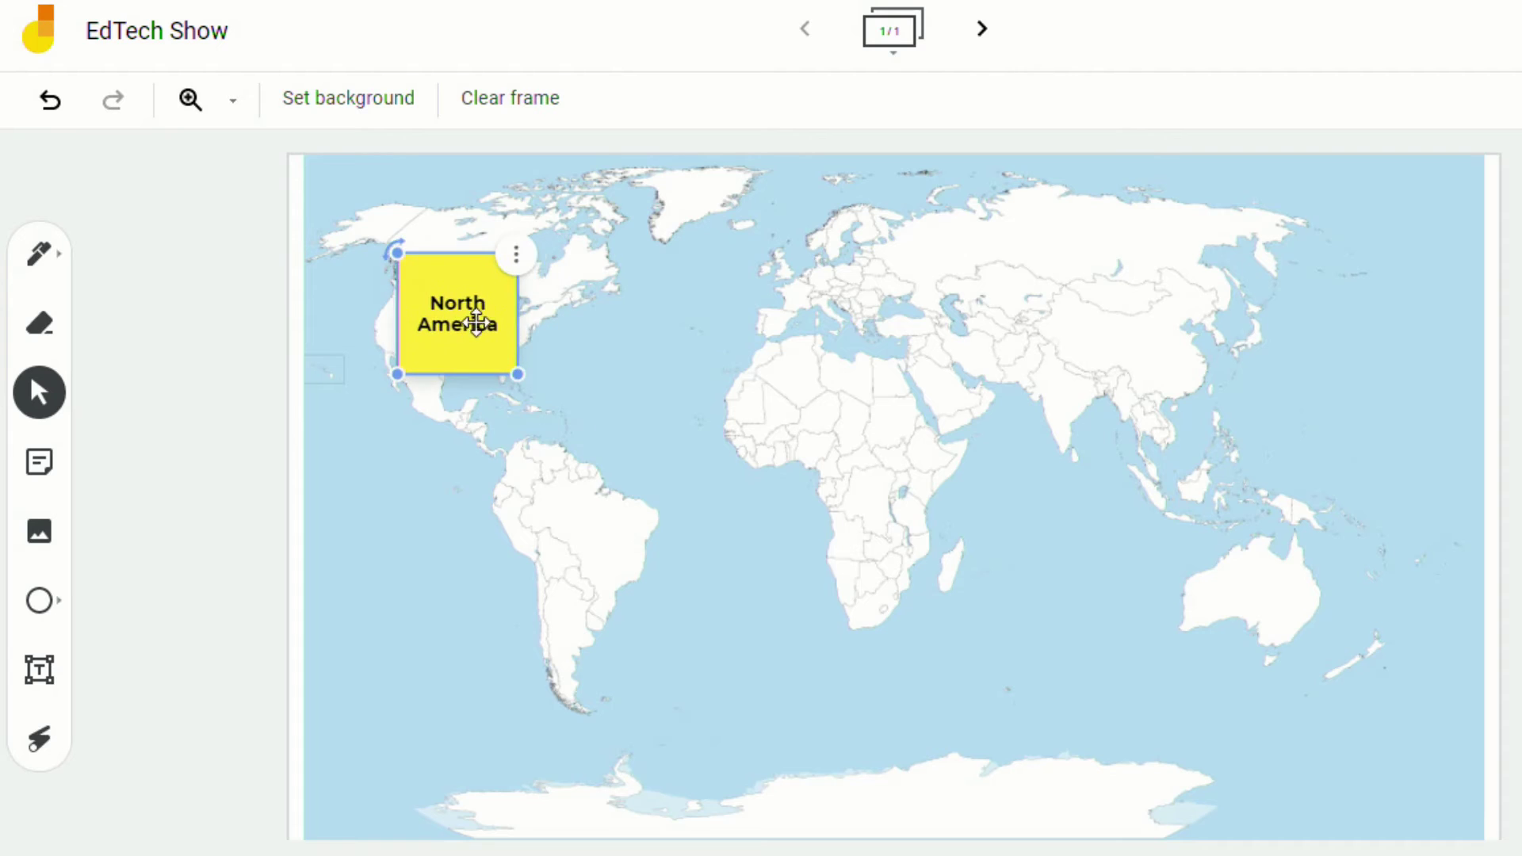
left_click(656, 364)
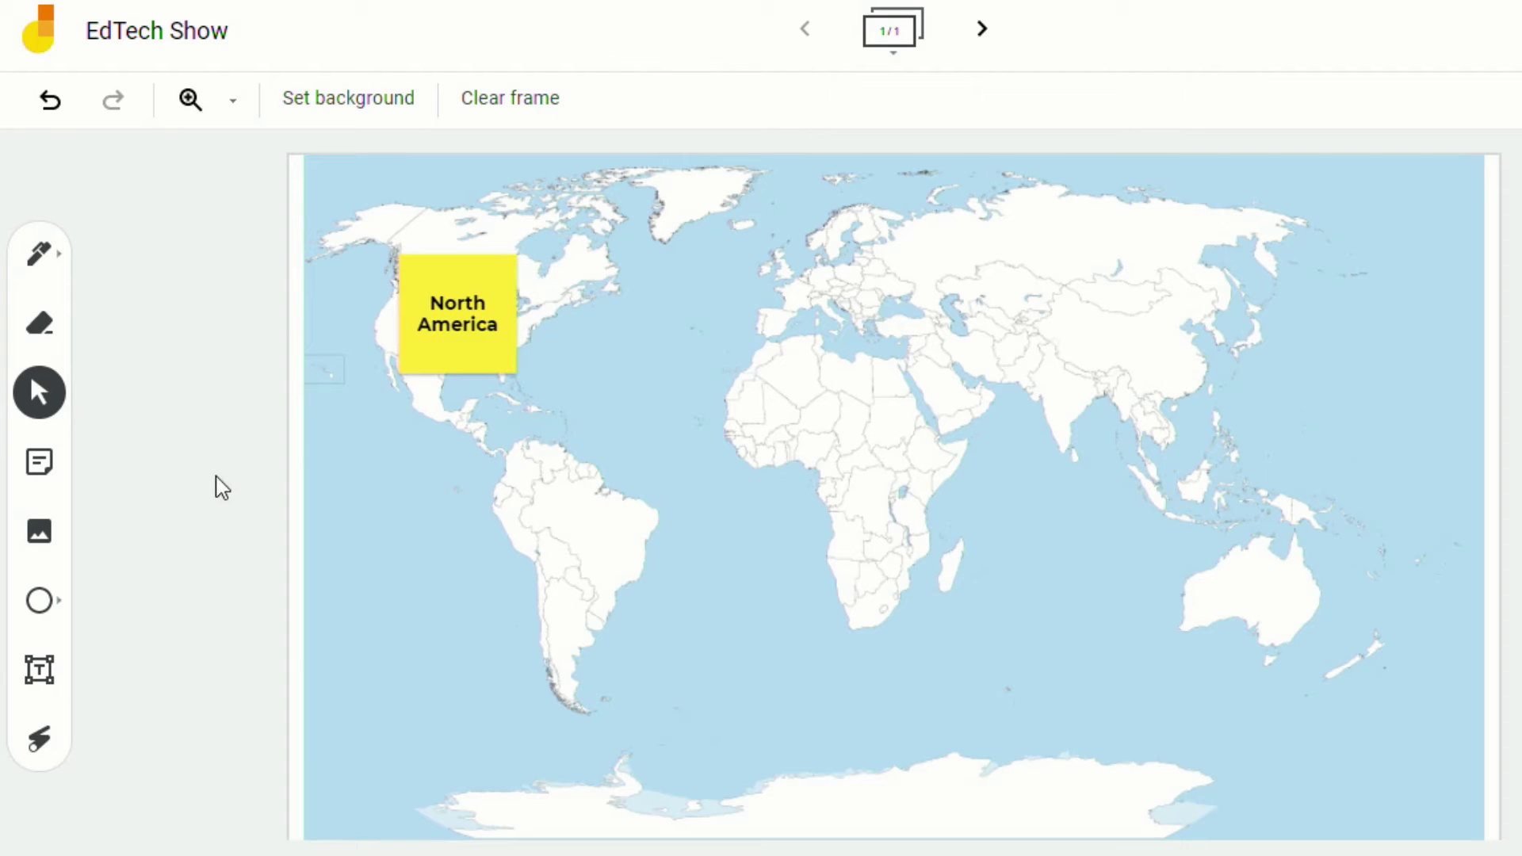
Add a 'South America' text box on South America and nudge it slightly up-left.
left_click(39, 672)
left_click(530, 528)
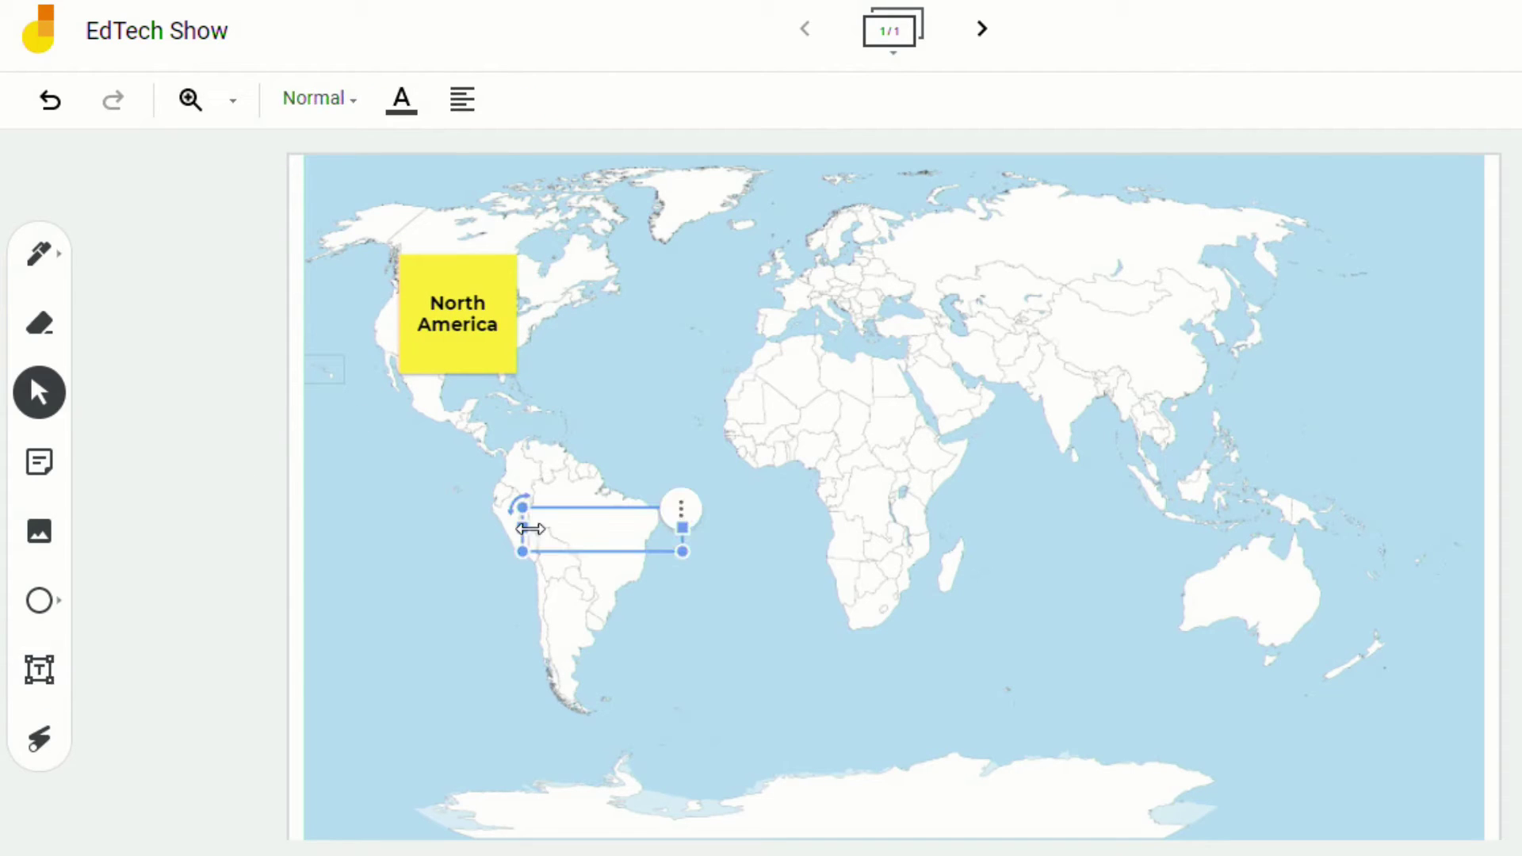
type("South America")
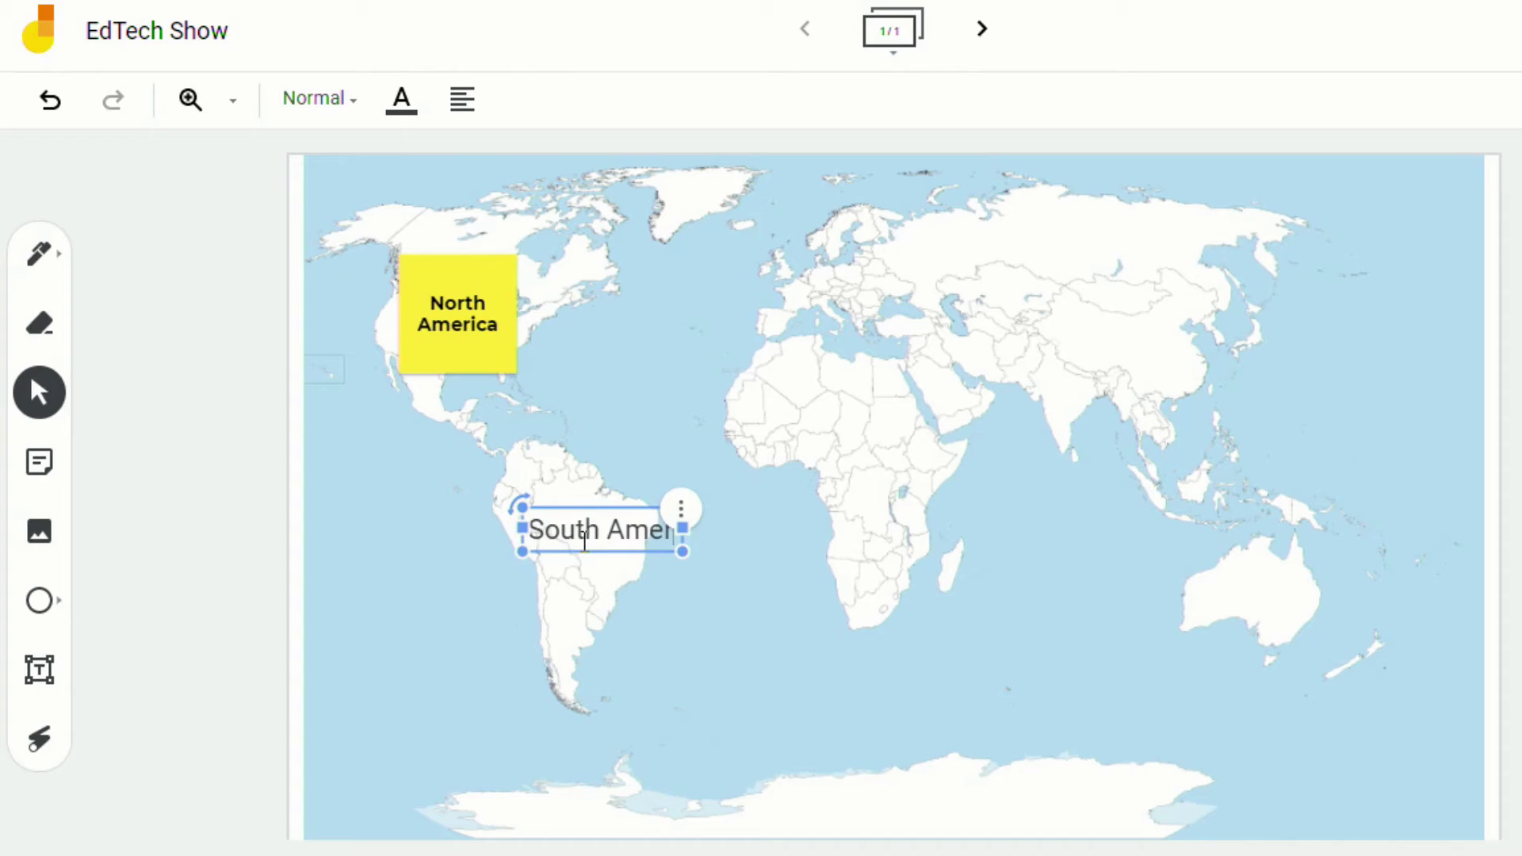
left_click(605, 635)
left_click(554, 544)
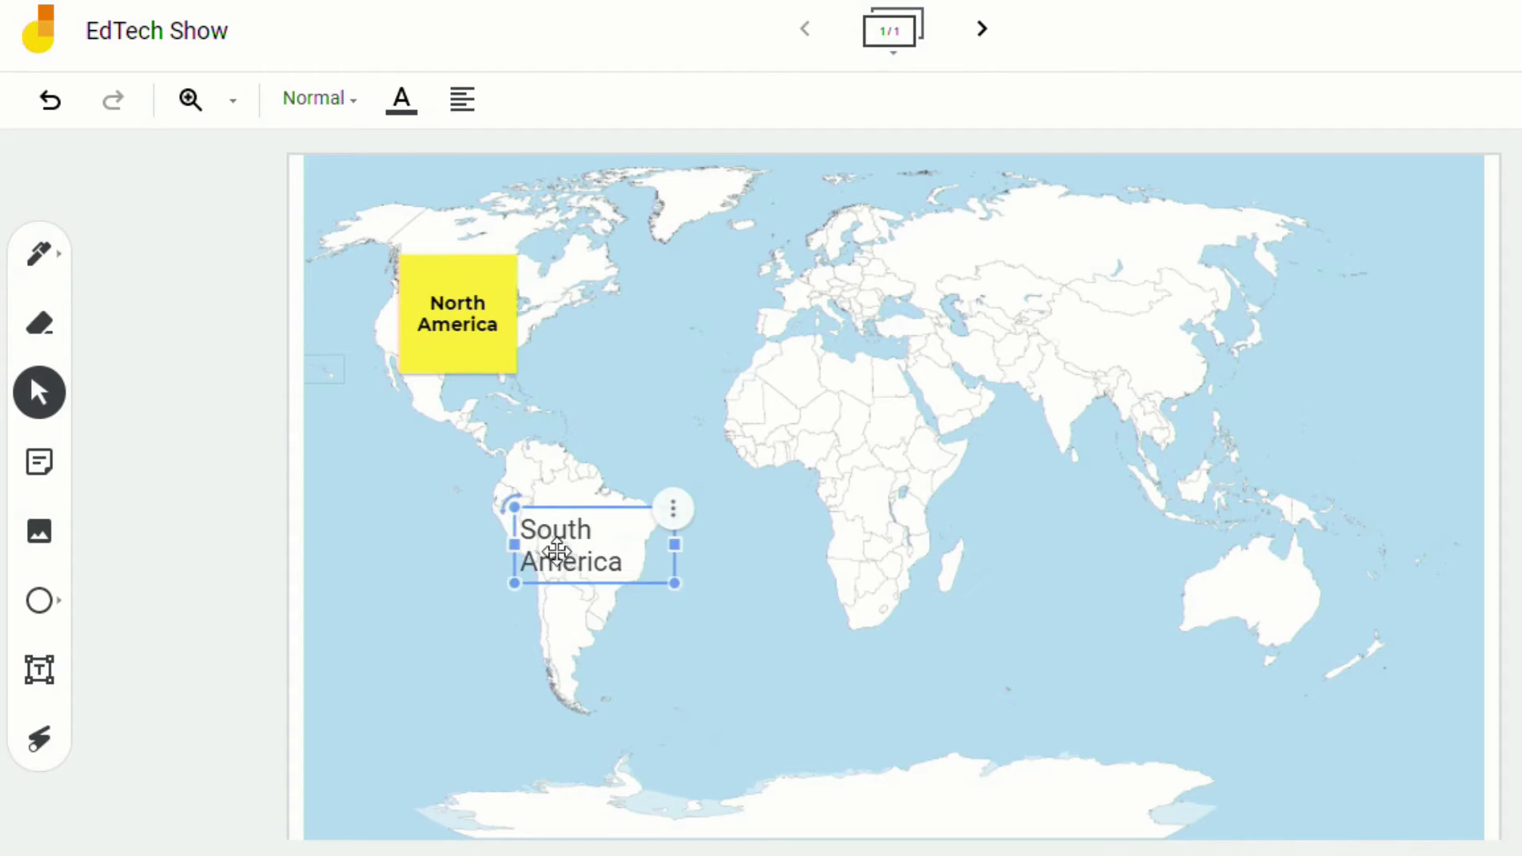
left_click_drag(555, 543, 550, 535)
left_click(516, 436)
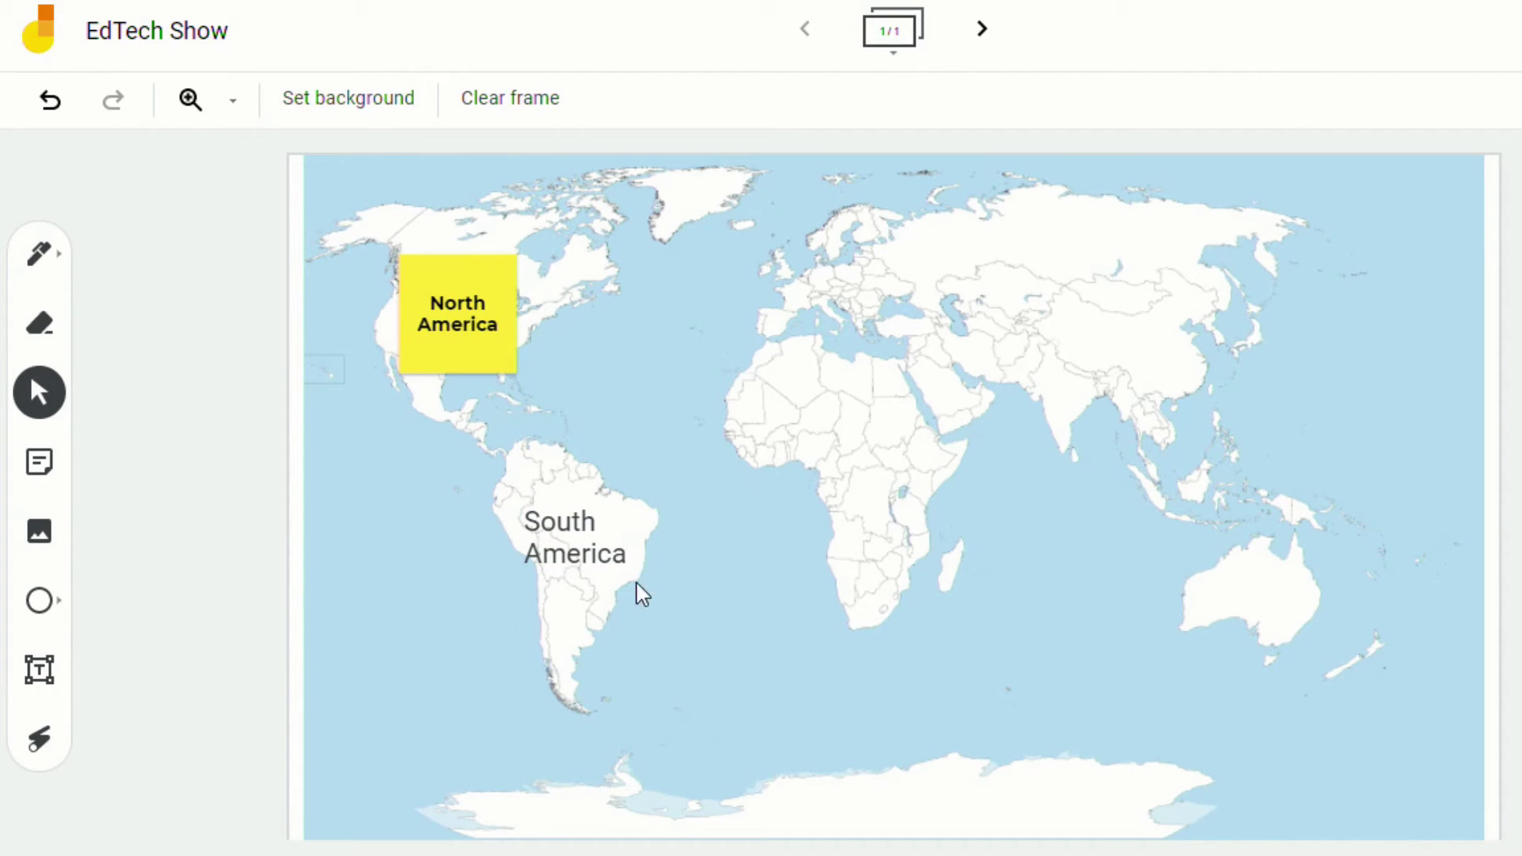
left_click(564, 539)
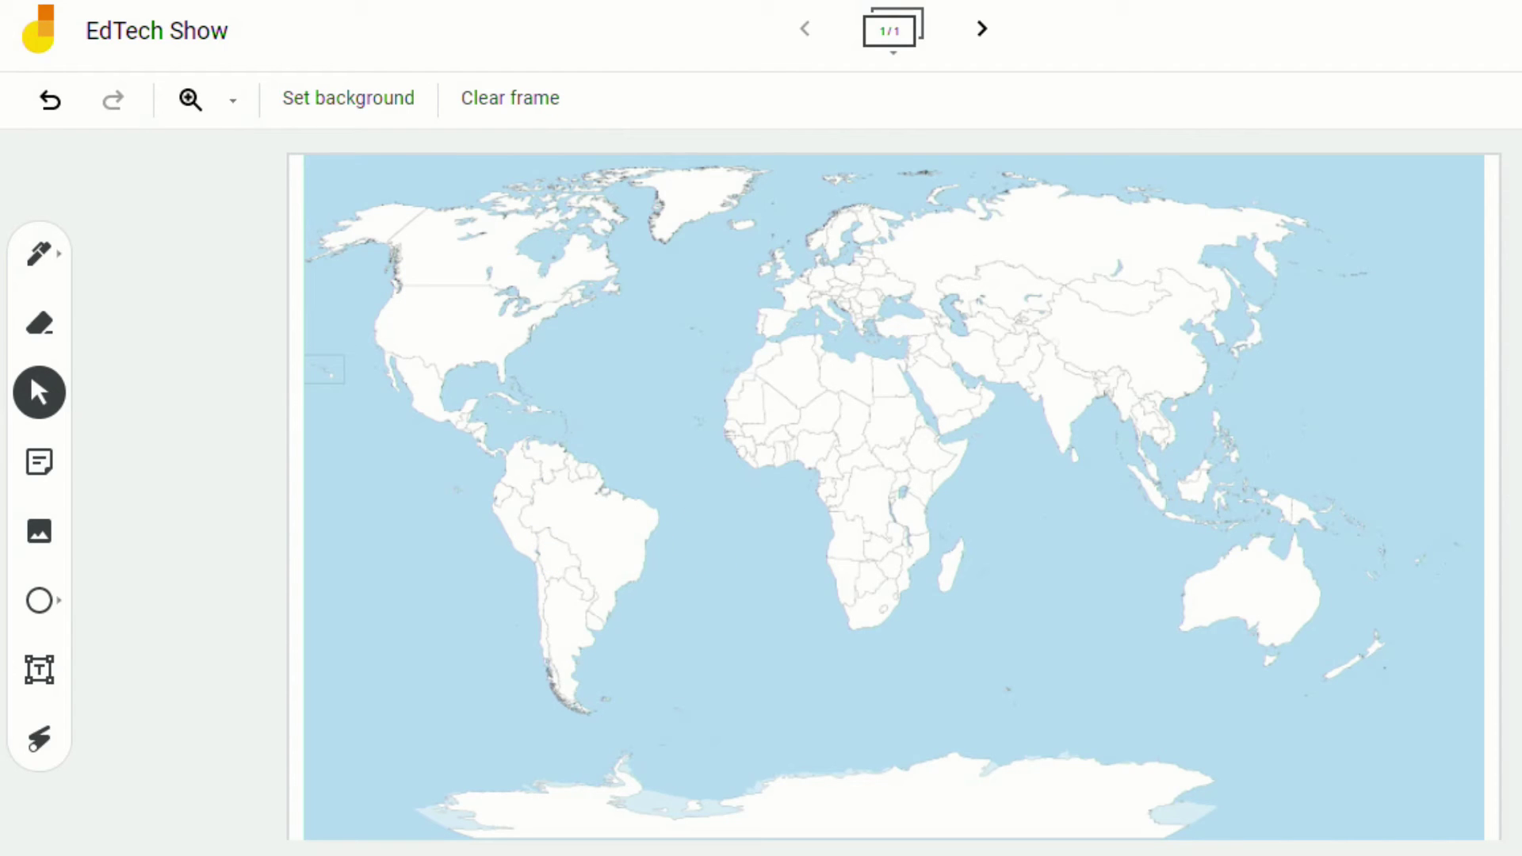